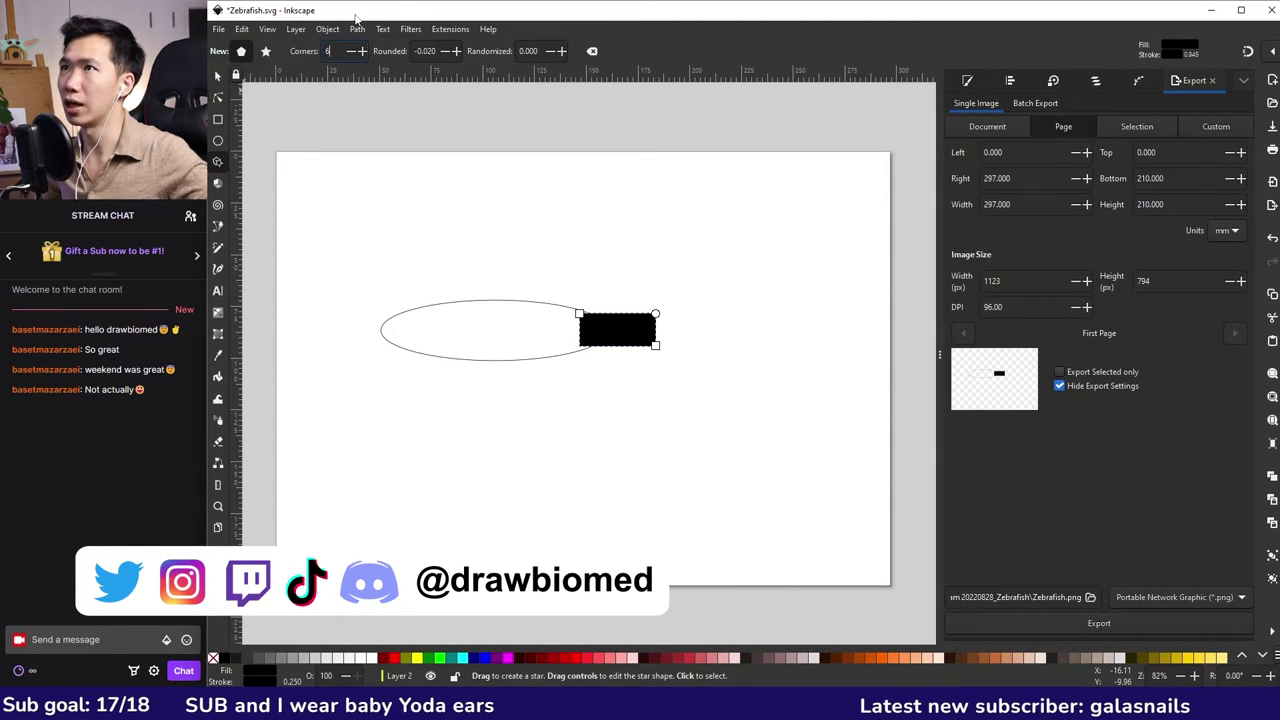
# Draw a three-cornered polygon, stretch it to about 46 by 39 mm, and place it over the black rectangle's rear end as the tail fin.
pyautogui.press('Return')
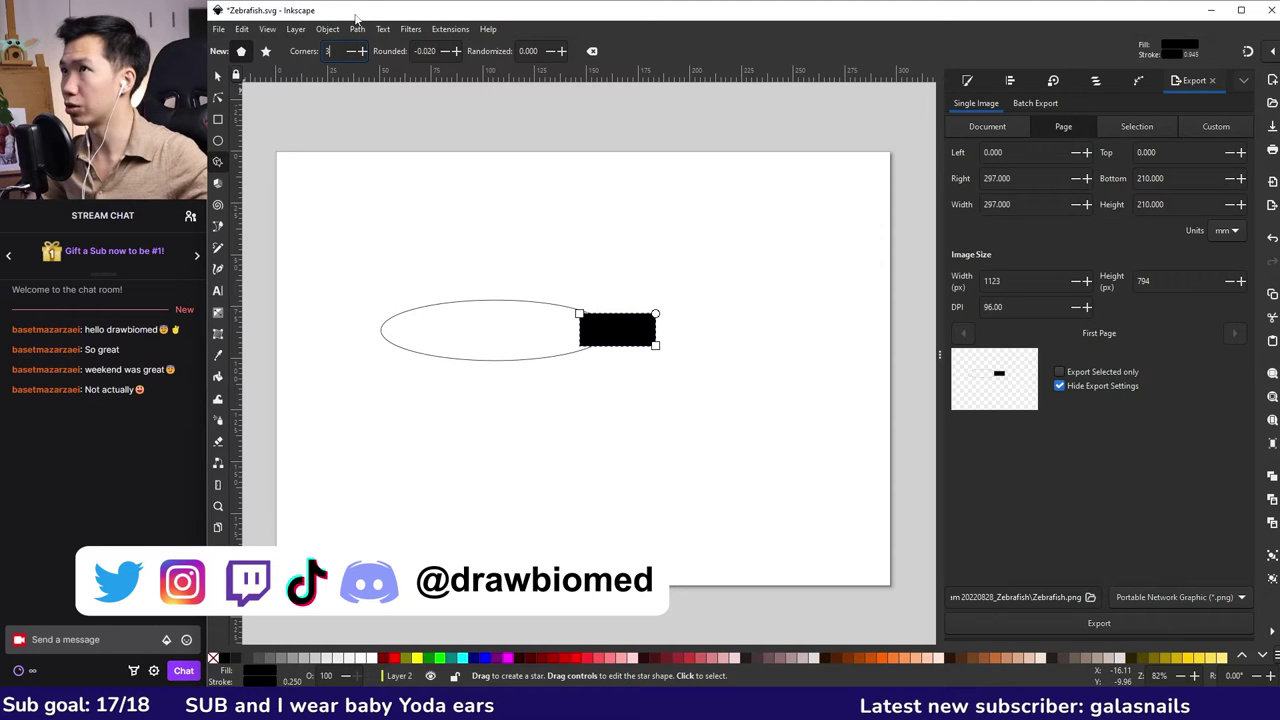
pyautogui.moveTo(666, 301); pyautogui.dragTo(690, 260)
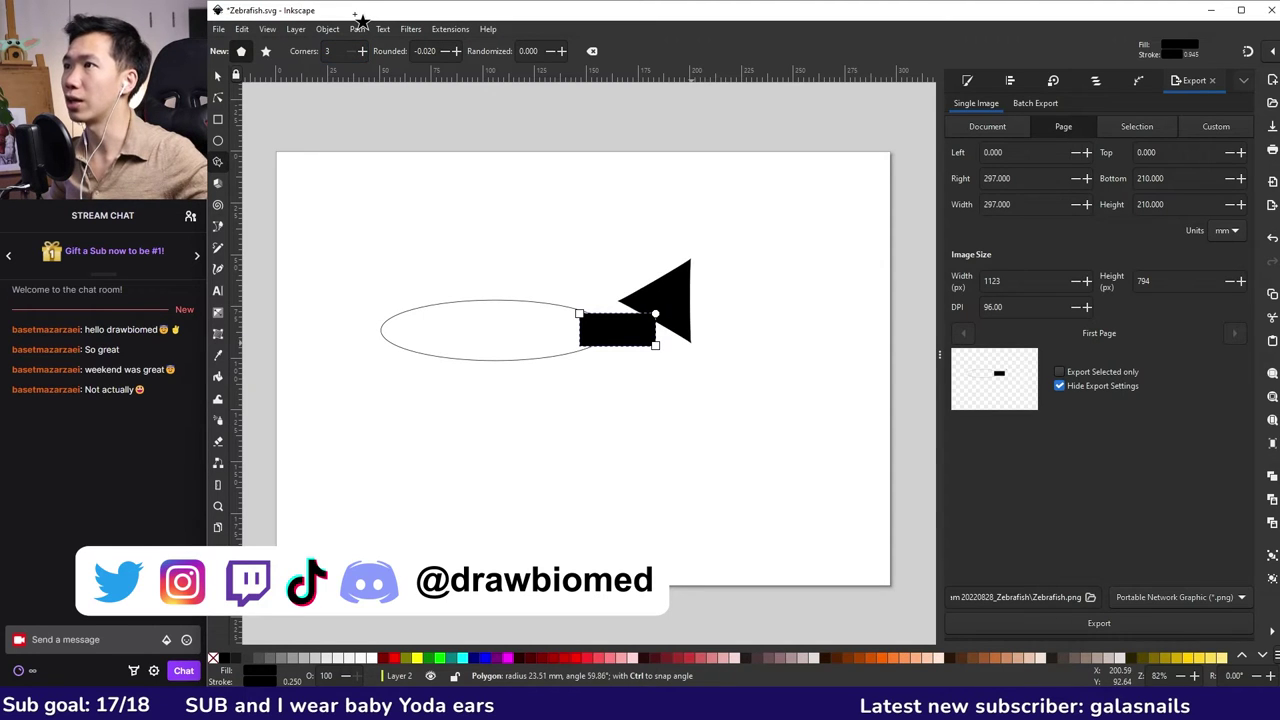
pyautogui.moveTo(690, 343); pyautogui.dragTo(691, 342)
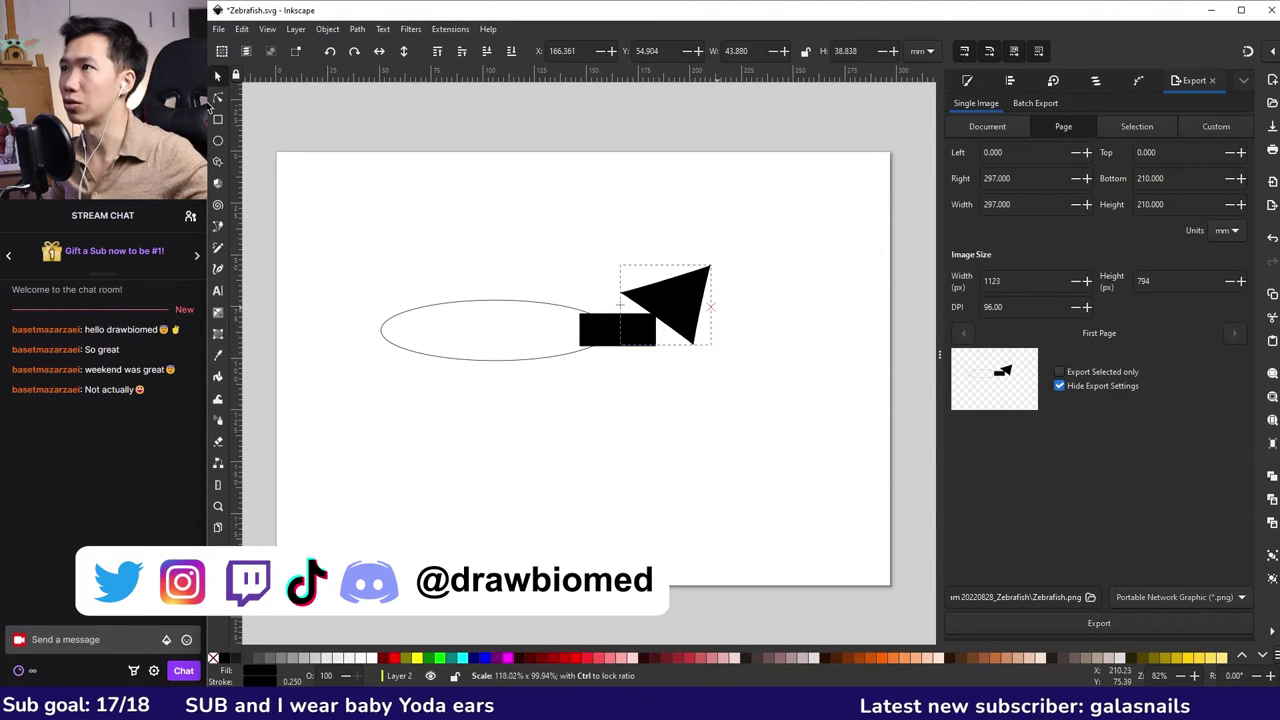
pyautogui.moveTo(717, 305); pyautogui.dragTo(663, 332)
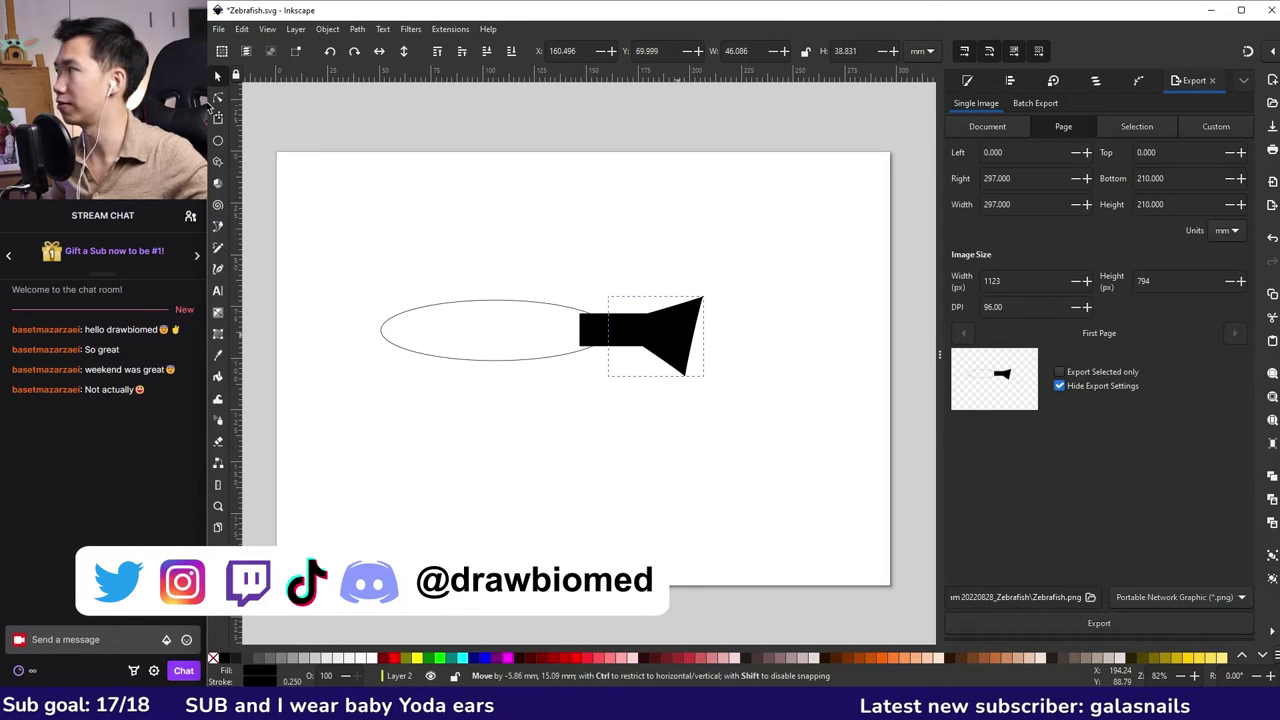
# Draw a round eye near the front of the fish's body, plus a smaller pupil circle about 2.5 mm in radius.
pyautogui.click(217, 140)
pyautogui.press('shift')
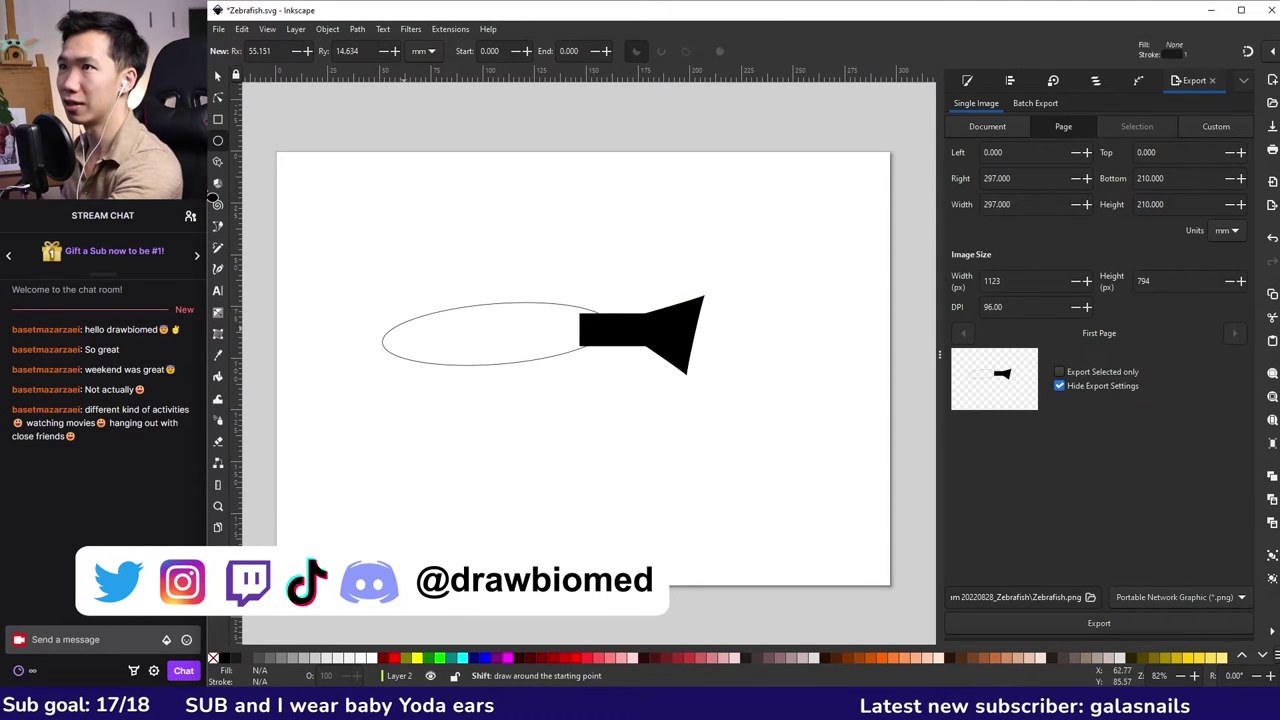
pyautogui.moveTo(397, 323)
pyautogui.mouseDown()
pyautogui.moveTo(407, 333)
pyautogui.moveTo(397, 313)
pyautogui.mouseUp()
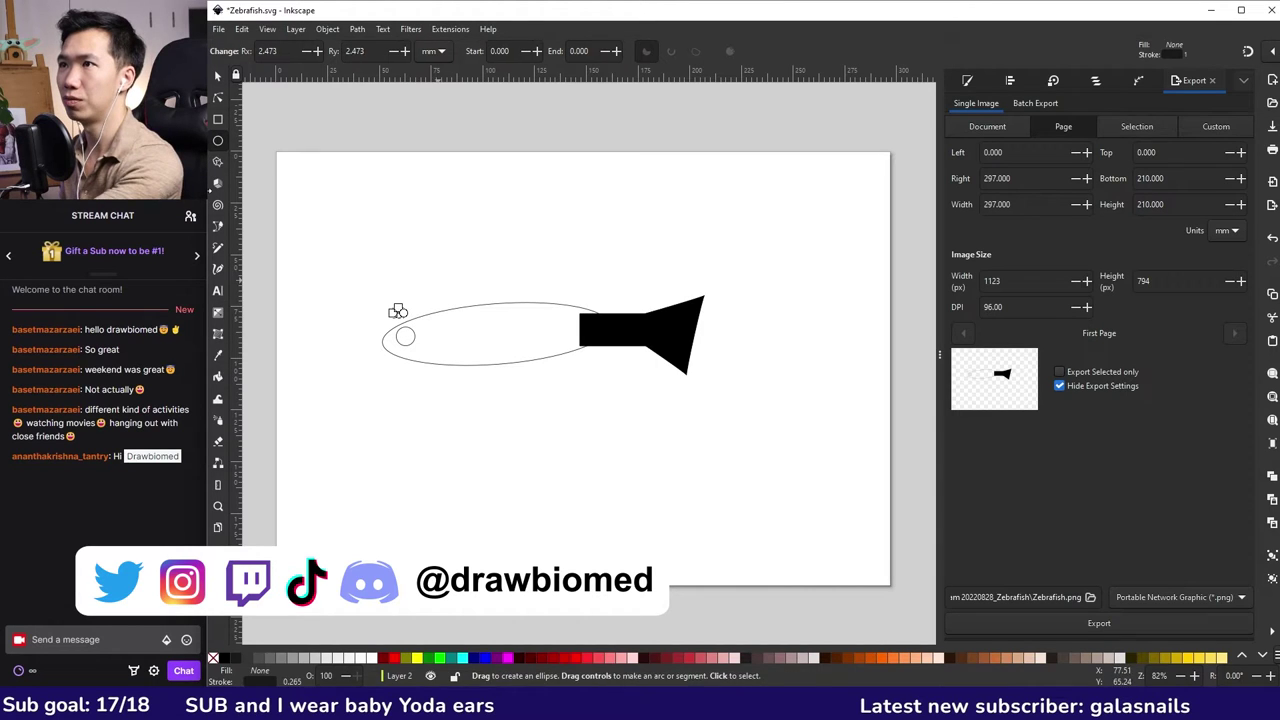
# Merge the body ellipse, black rectangle and tail triangle into one outline with Union, and save the drawing.
pyautogui.click(217, 77)
pyautogui.moveTo(486, 265); pyautogui.dragTo(840, 426)
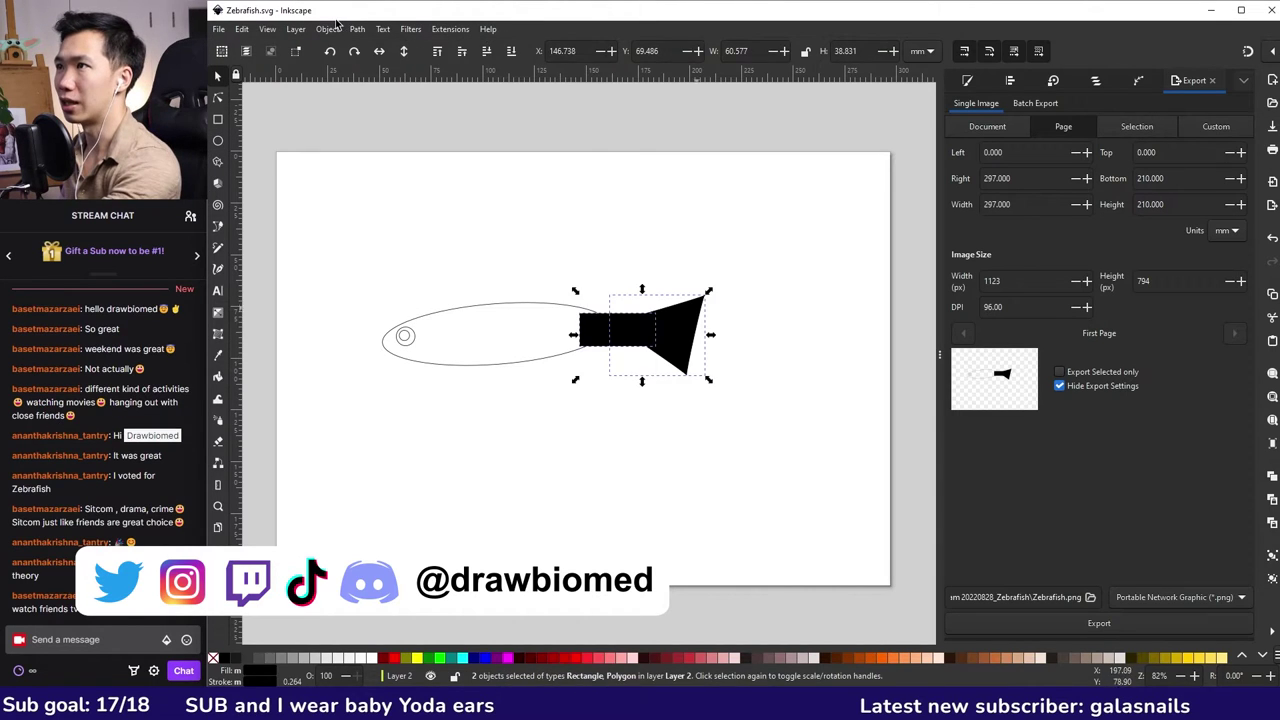
pyautogui.click(732, 312)
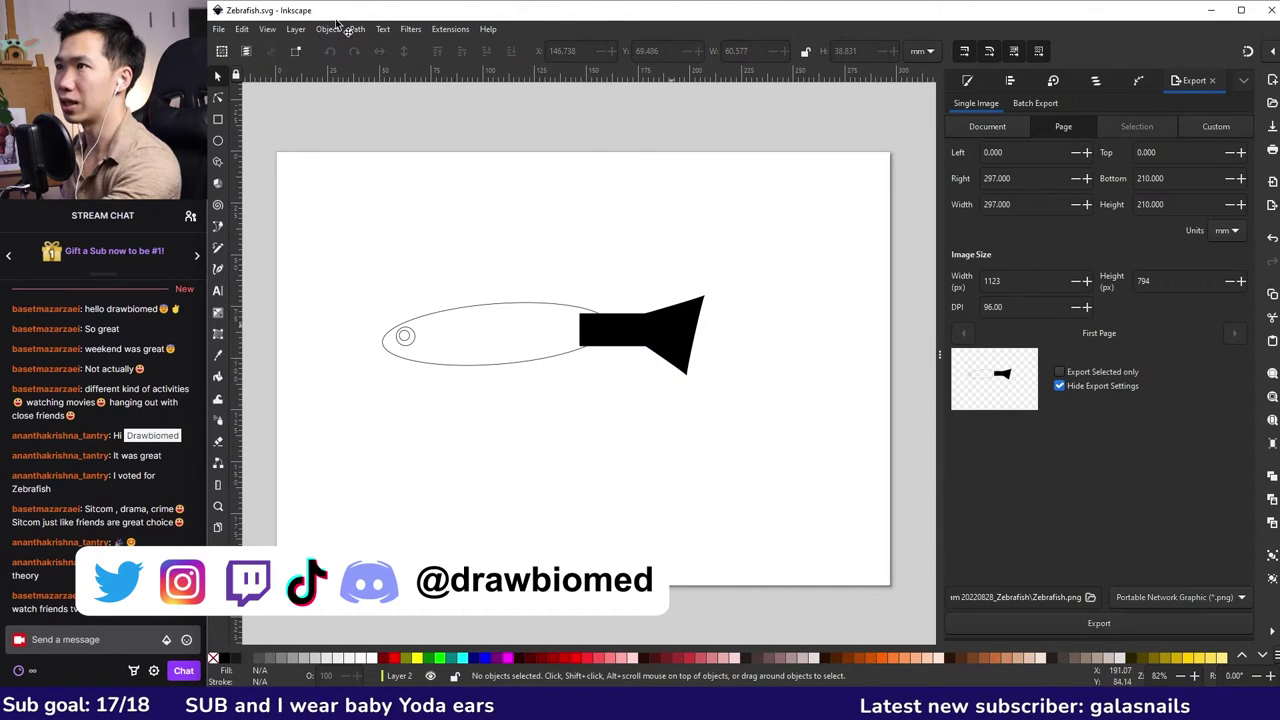
pyautogui.click(680, 332)
pyautogui.keyDown('shift'); pyautogui.click(608, 330); pyautogui.keyUp('shift')
pyautogui.hotkey('ctrl', 'a')
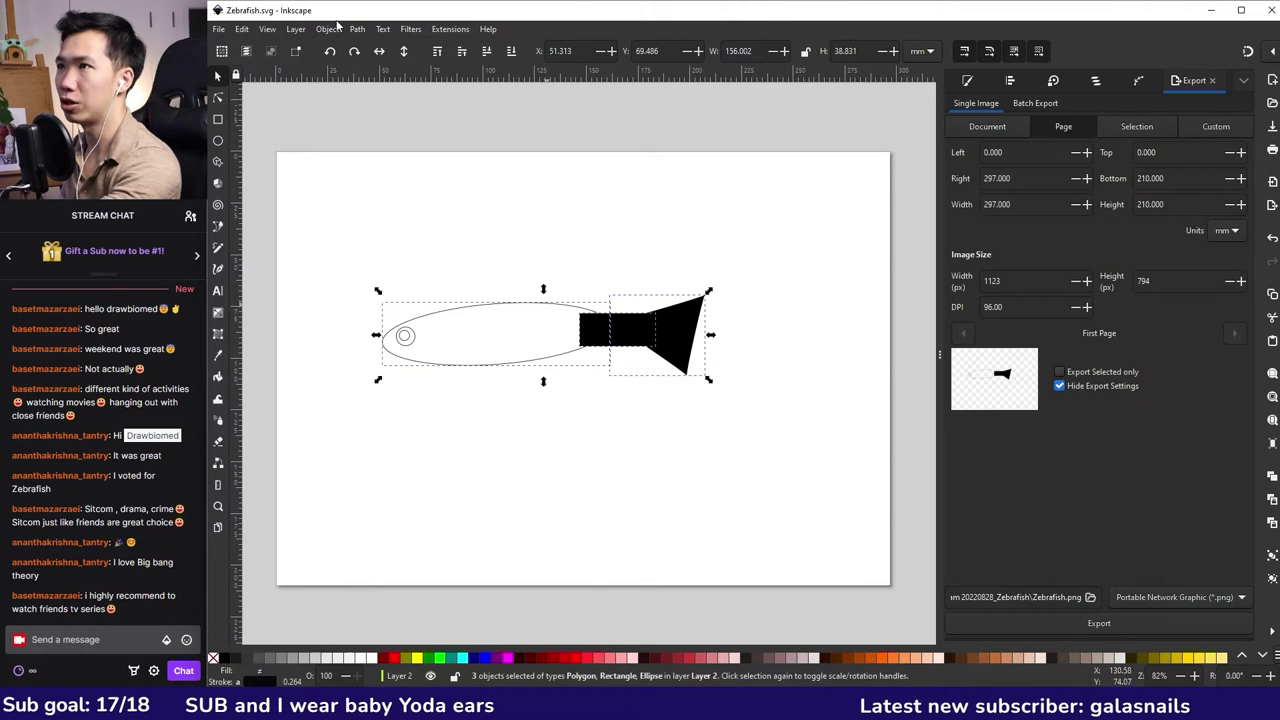
pyautogui.click(328, 28)
pyautogui.click(363, 21)
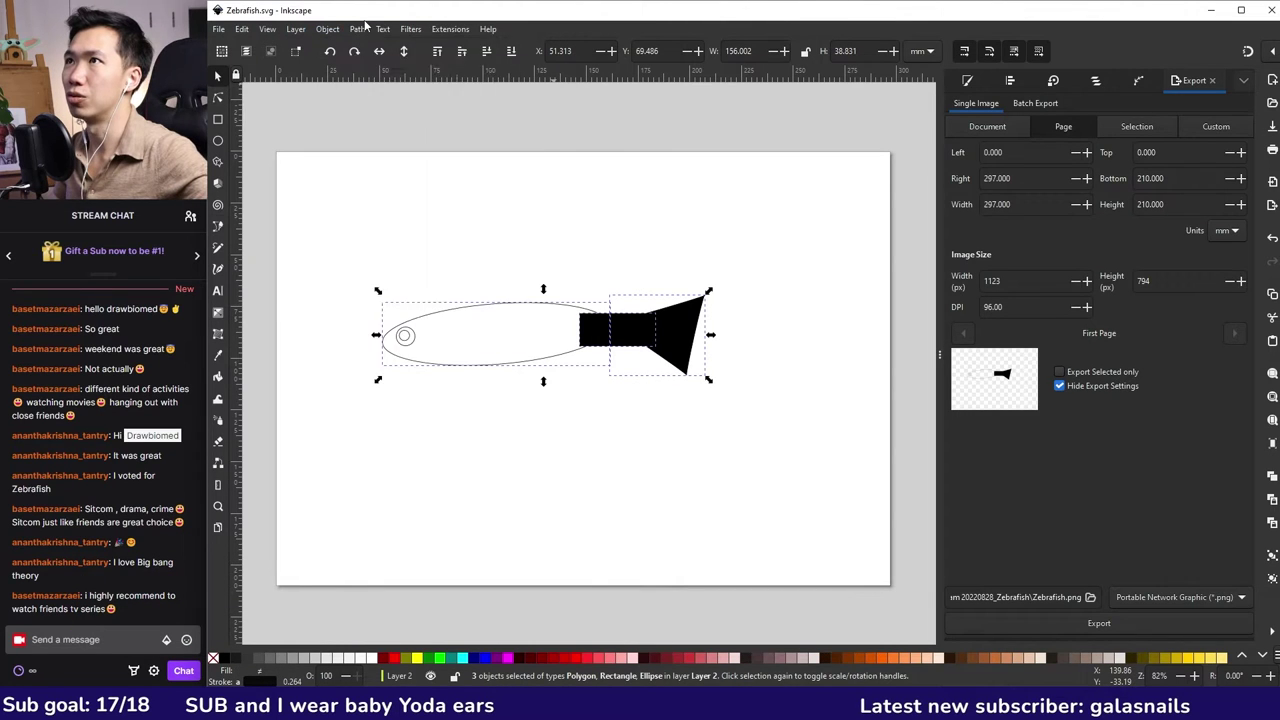
pyautogui.click(357, 28)
pyautogui.click(370, 97)
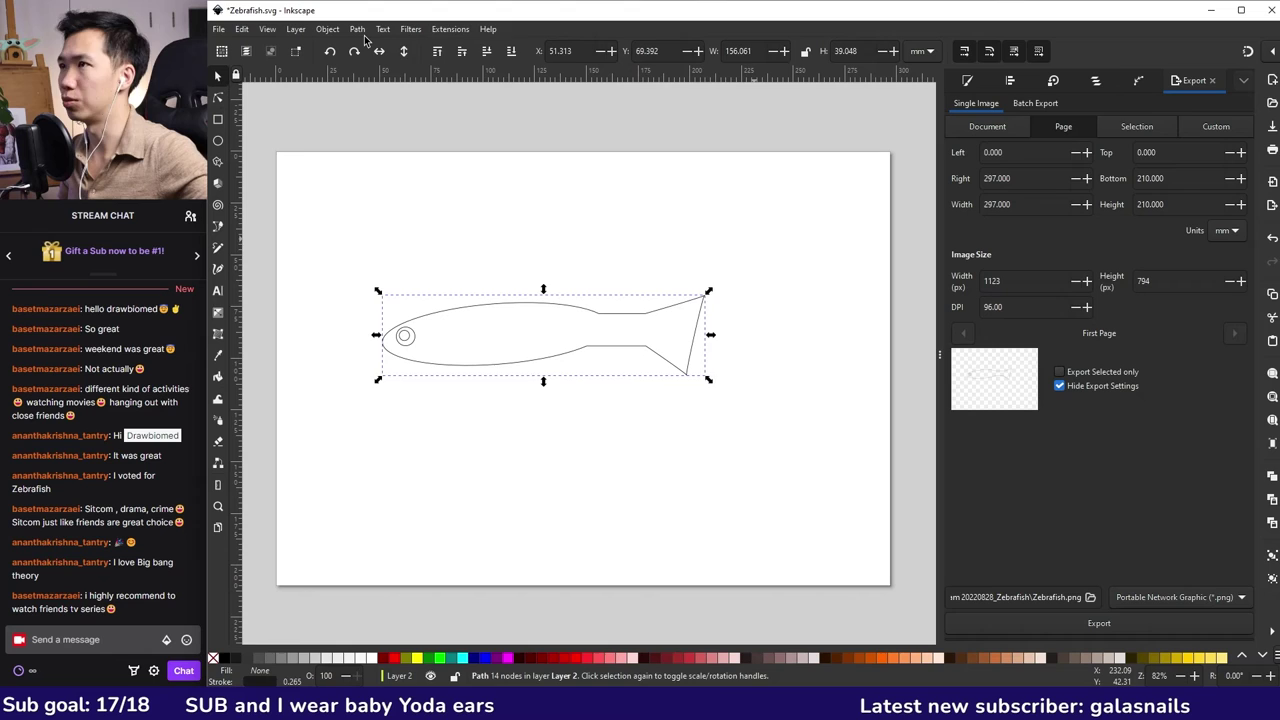
pyautogui.press('Escape')
pyautogui.hotkey('ctrl', 's')
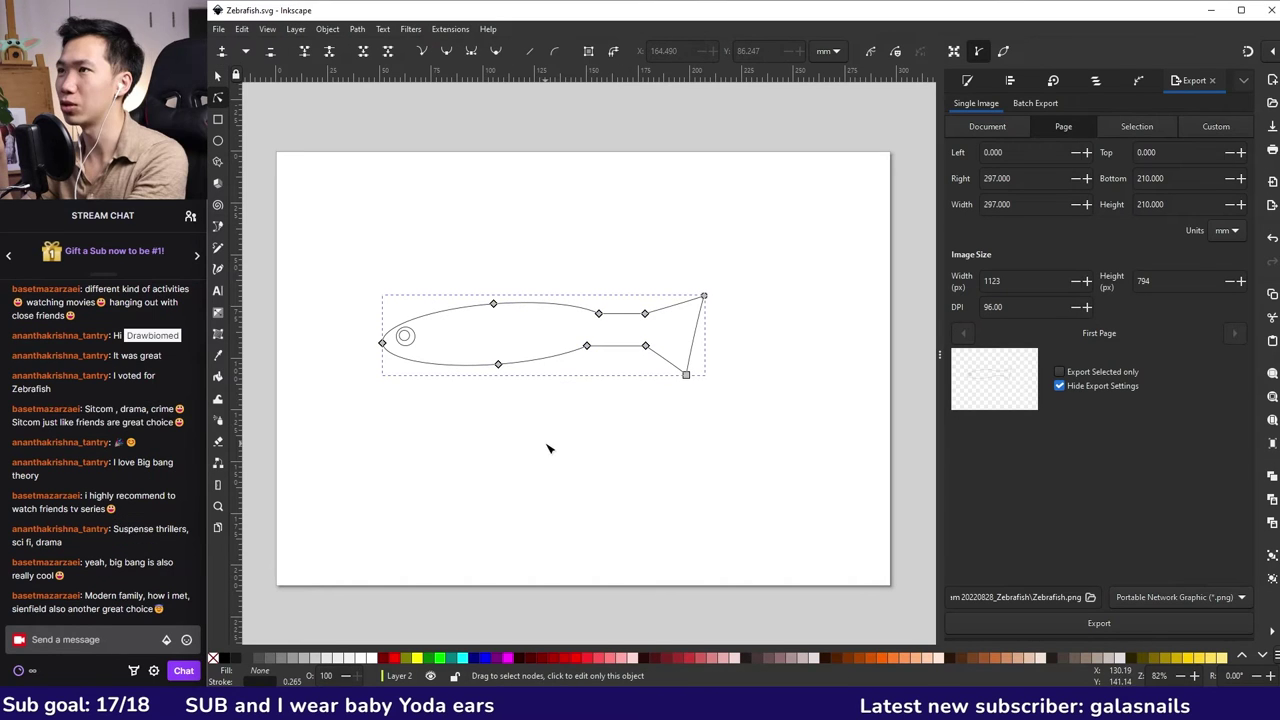
# Make the four nodes where the body narrows into the tail auto-smooth.
pyautogui.moveTo(545, 443); pyautogui.dragTo(669, 290)
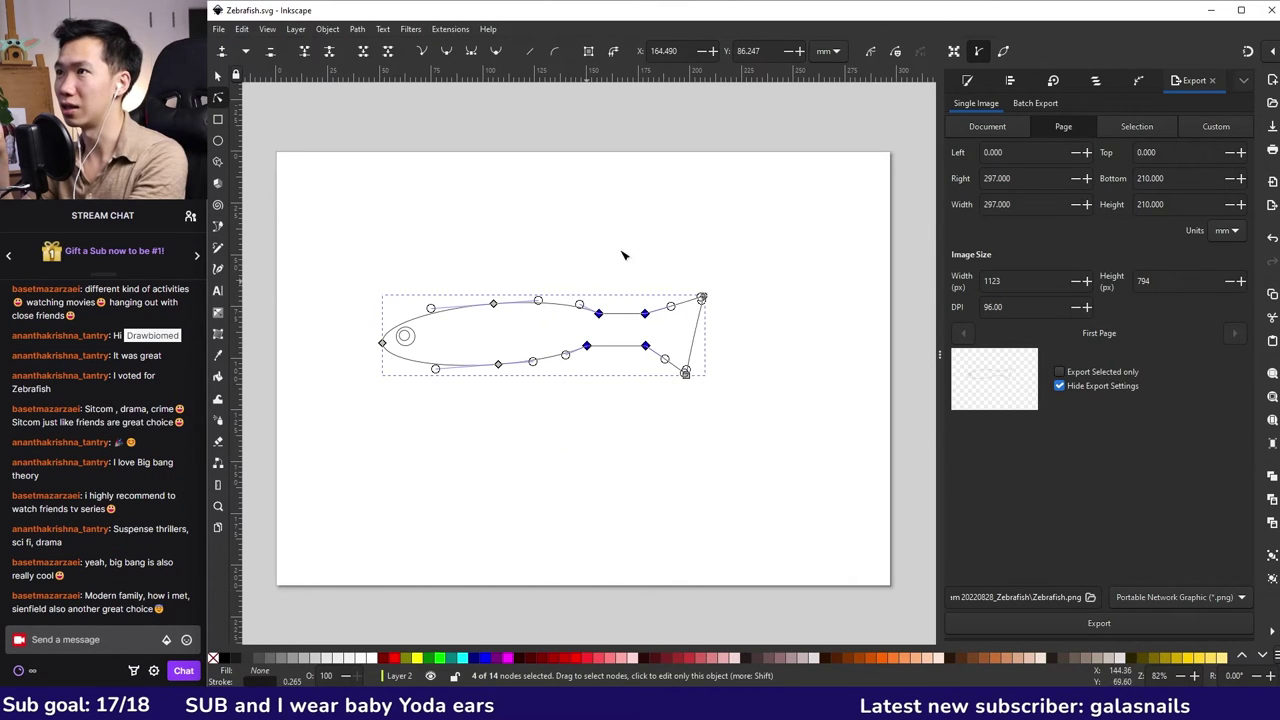
pyautogui.click(497, 54)
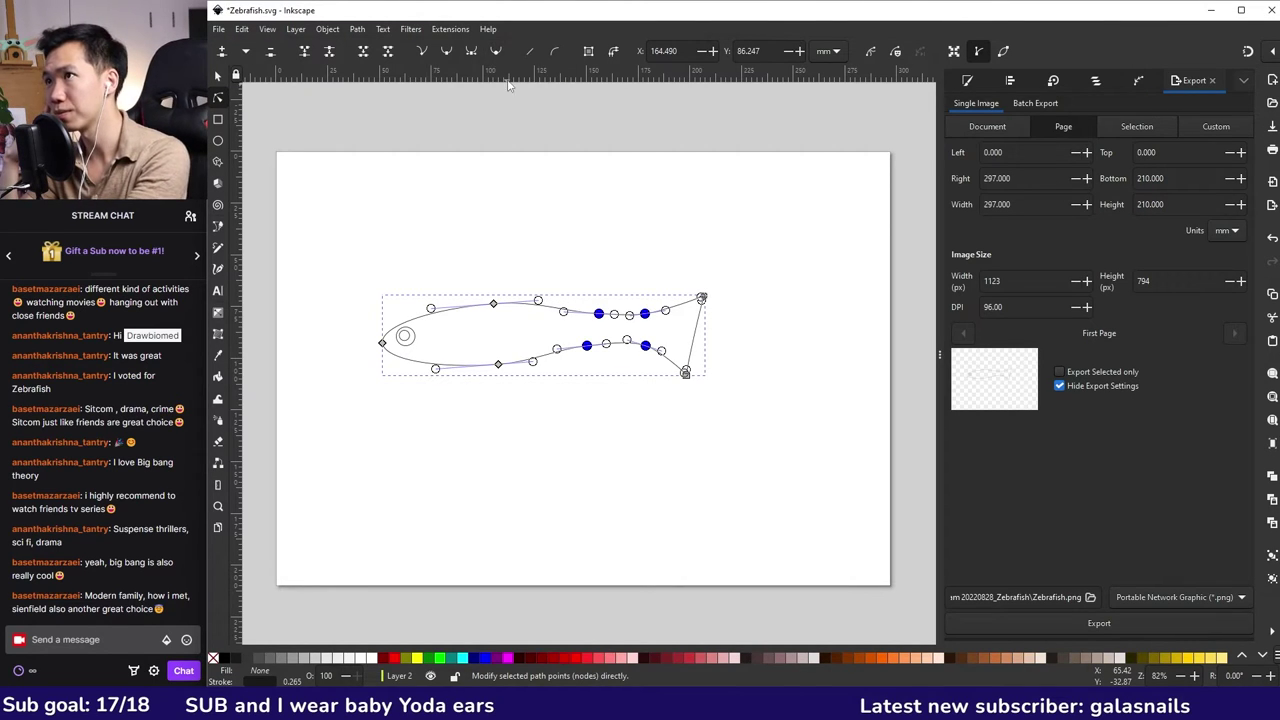
pyautogui.press('Escape')
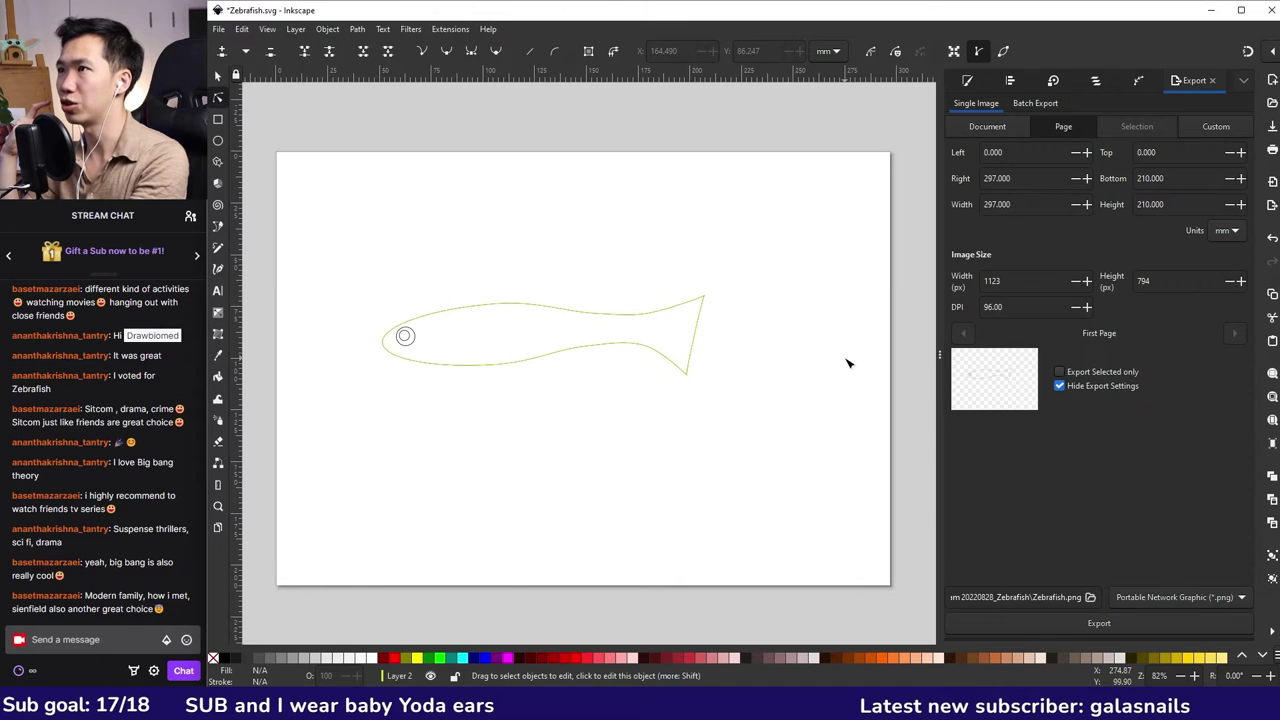
# Shift the node at the top of the fish's back slightly toward the tail.
pyautogui.click(530, 304)
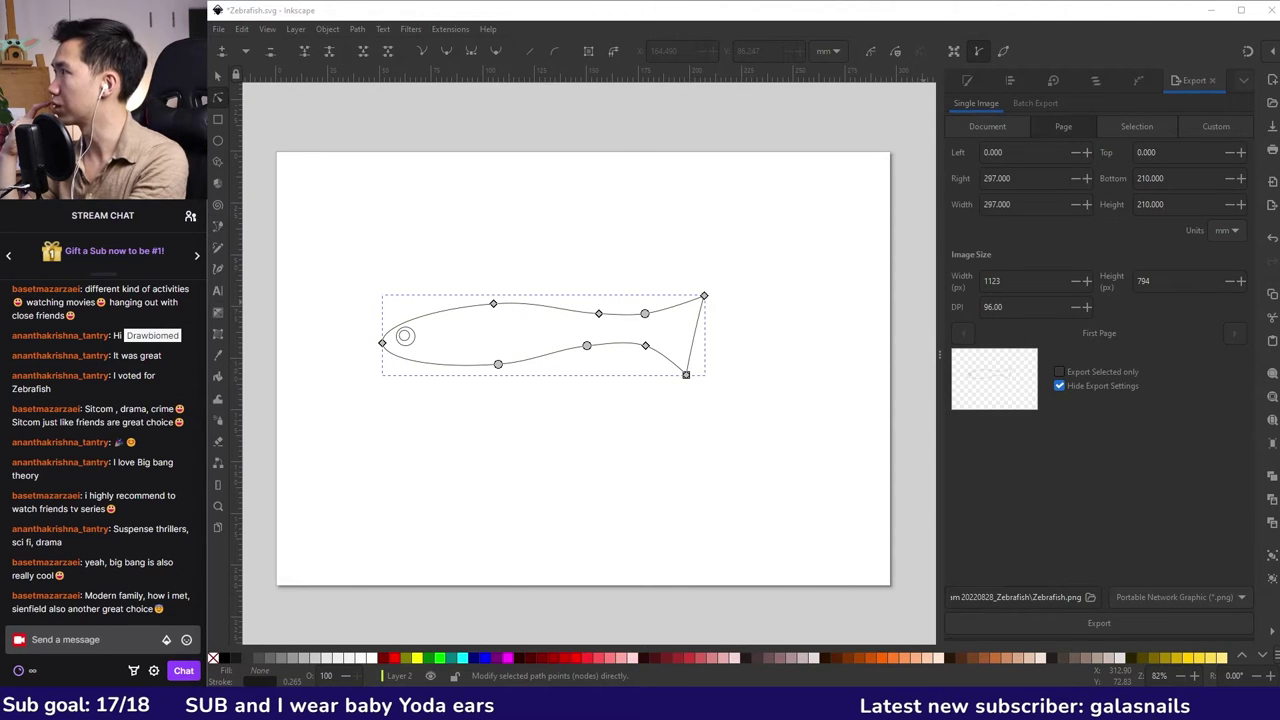
pyautogui.click(494, 304)
pyautogui.moveTo(503, 307); pyautogui.dragTo(509, 307)
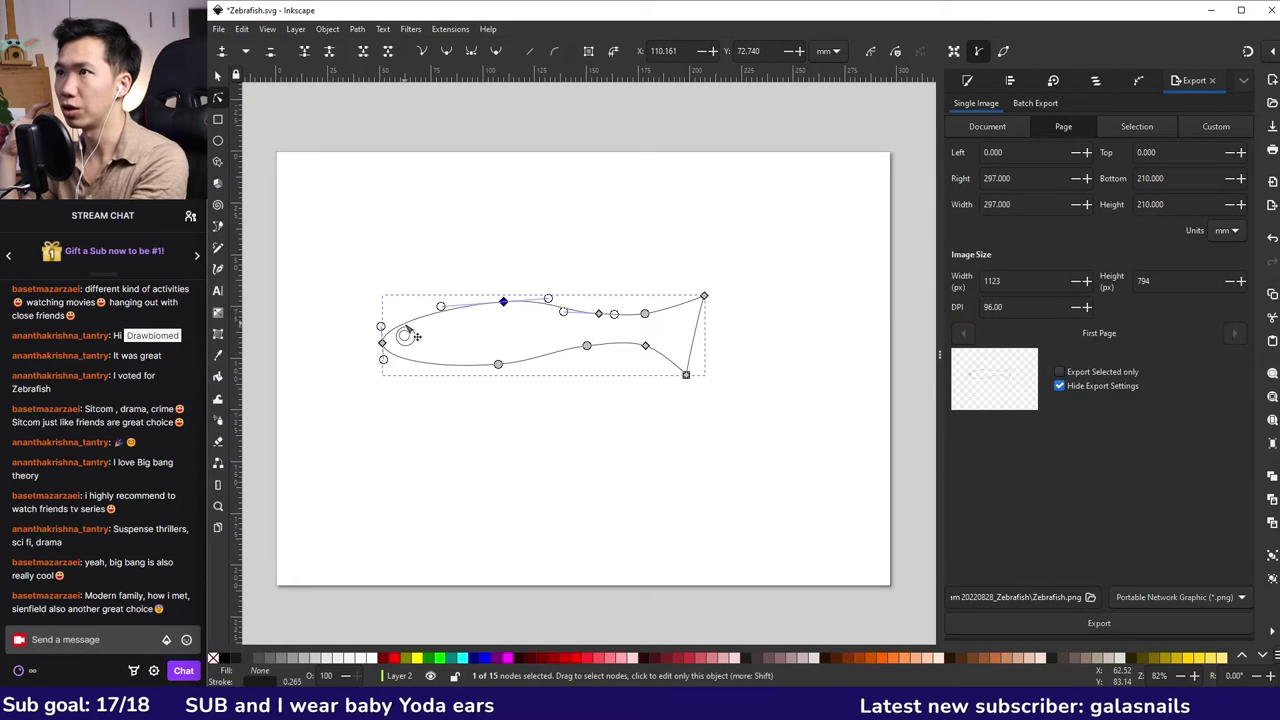
# Insert two neighbouring nodes on the outline above the eye and adjust them to shape the forehead.
pyautogui.doubleClick(403, 325)
pyautogui.moveTo(403, 325); pyautogui.dragTo(405, 322)
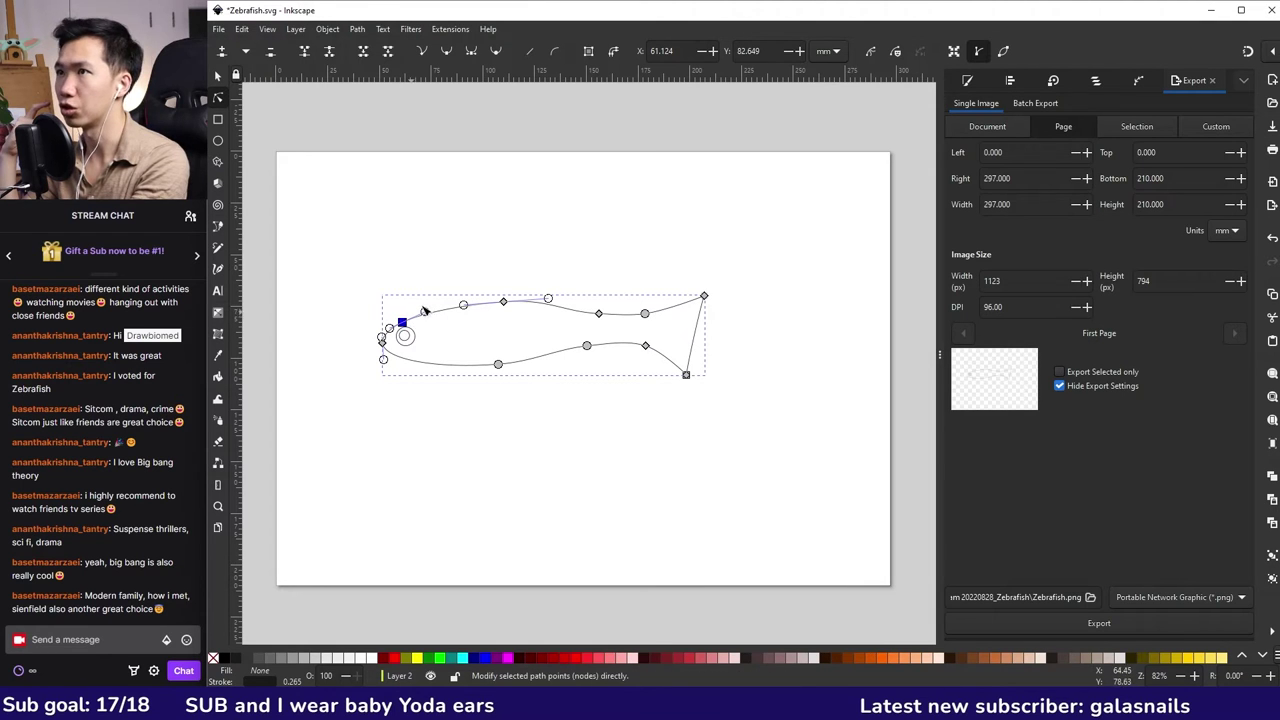
pyautogui.scroll(3, 419, 347)
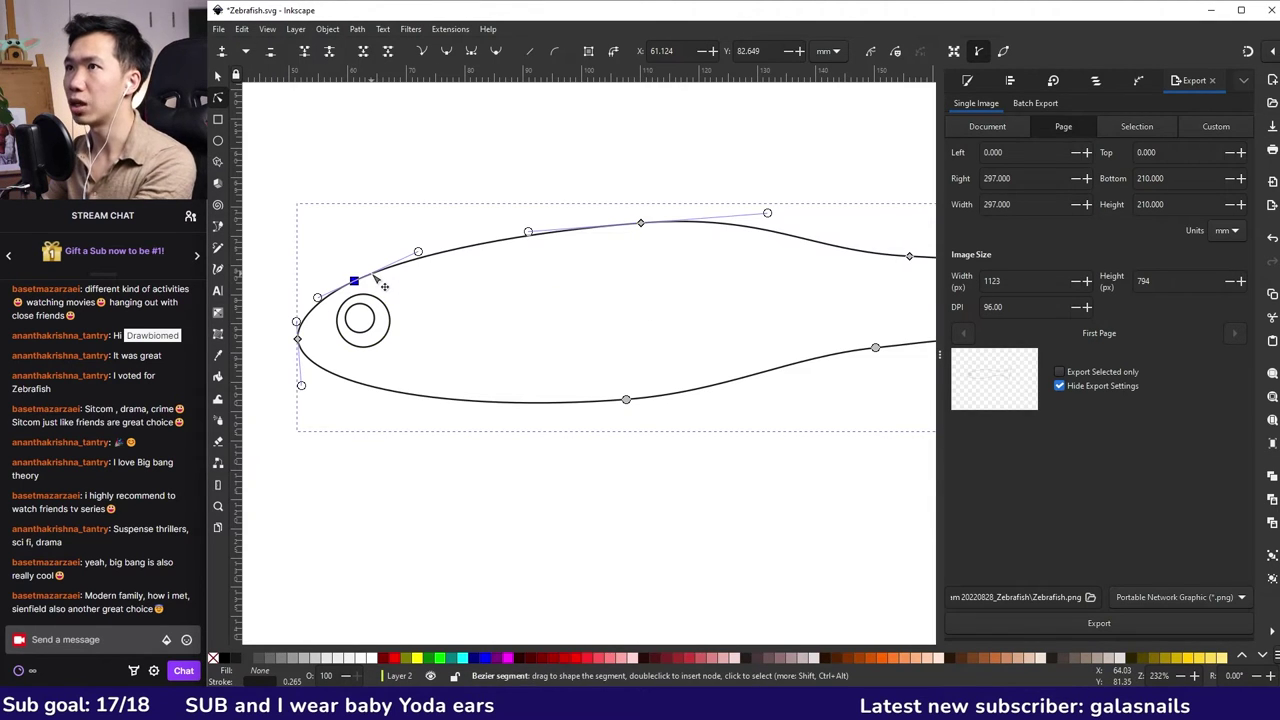
pyautogui.moveTo(377, 280); pyautogui.dragTo(376, 280)
pyautogui.press('Escape')
pyautogui.press('Escape')
pyautogui.click(377, 278)
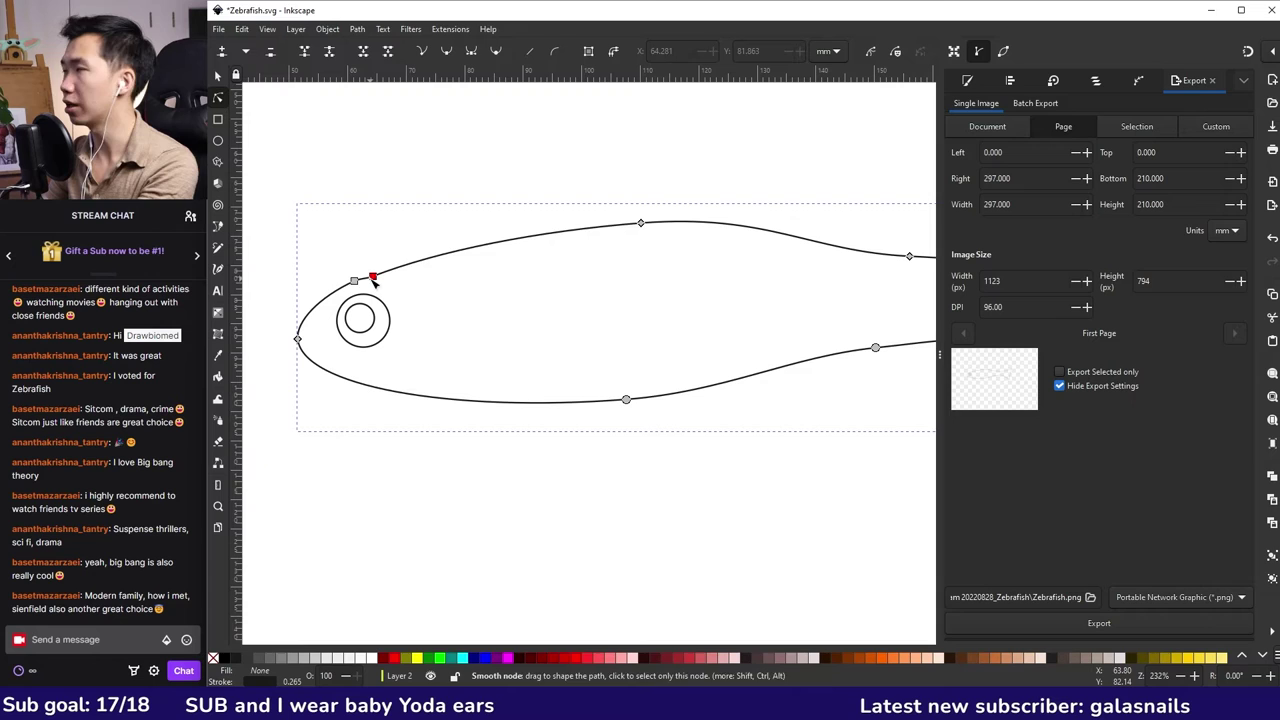
pyautogui.click(372, 278)
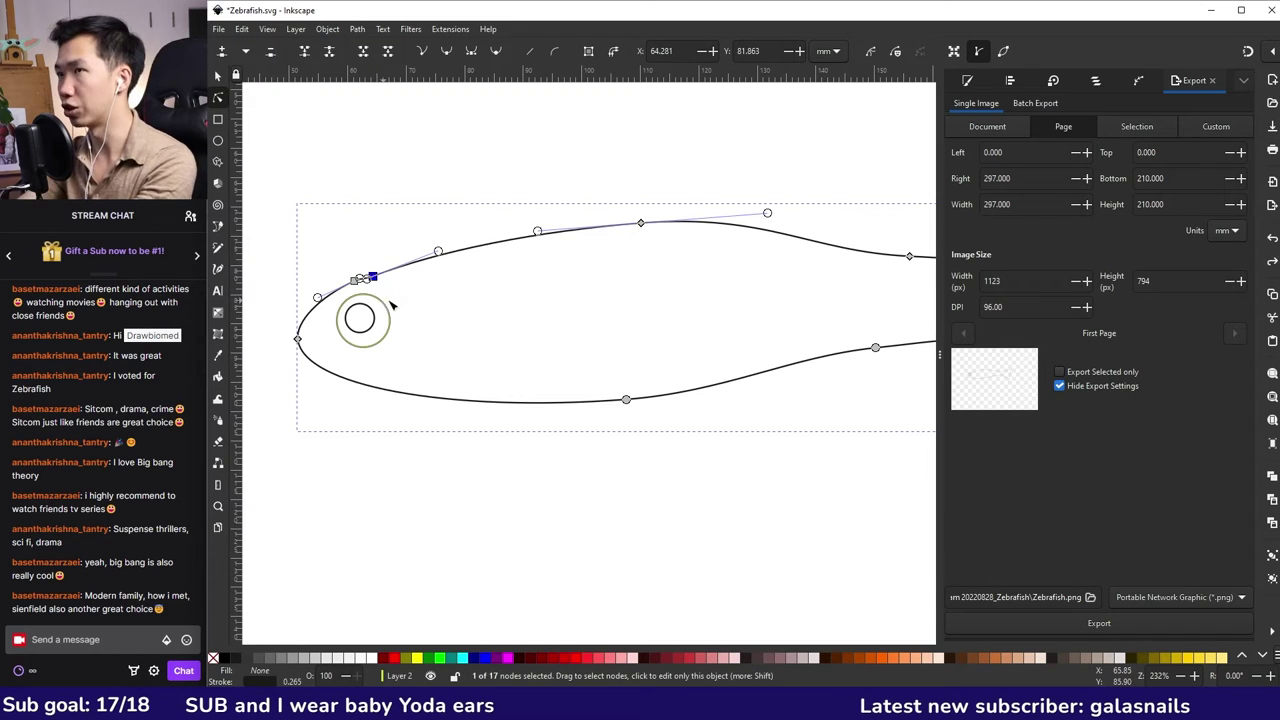
# Reshape the snout by adding a chin node below the front tip and repositioning the tip node.
pyautogui.press('Escape')
pyautogui.moveTo(297, 339); pyautogui.dragTo(313, 360)
pyautogui.doubleClick(304, 349)
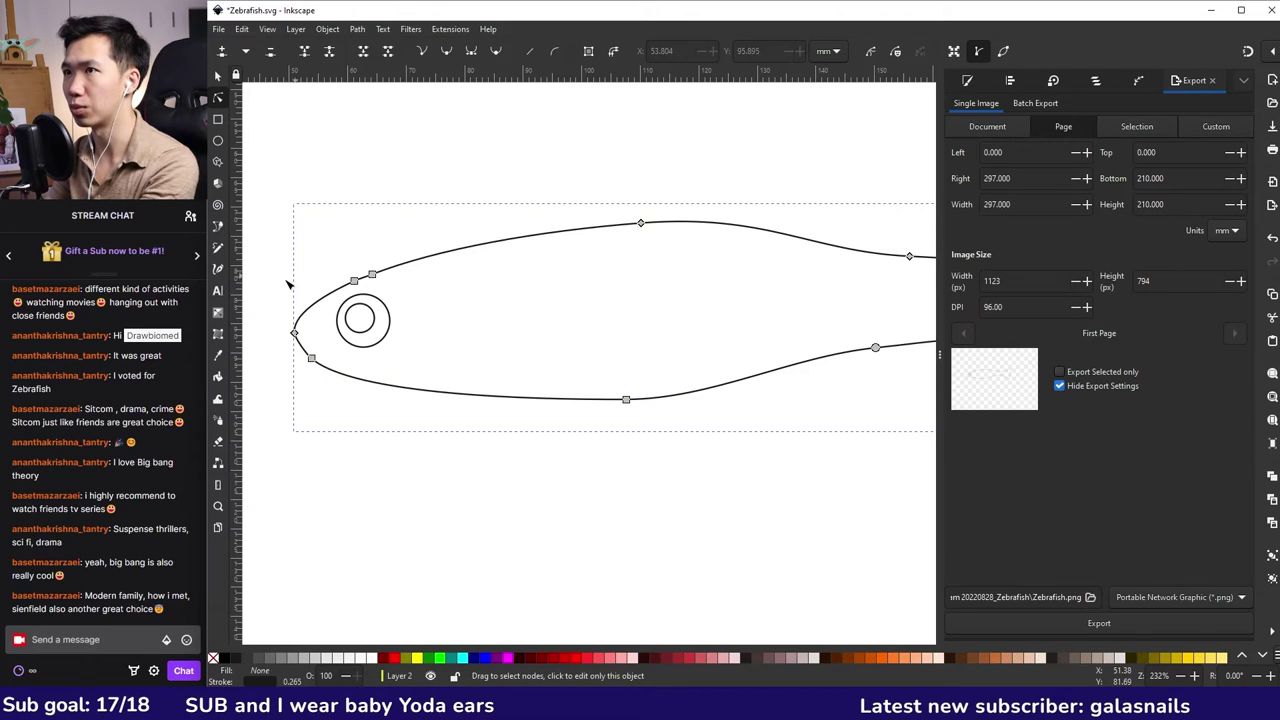
# Draw a short mouth line at the snout tip with the Pen tool and refine the outline's upper lip nodes beside it.
pyautogui.press('b')
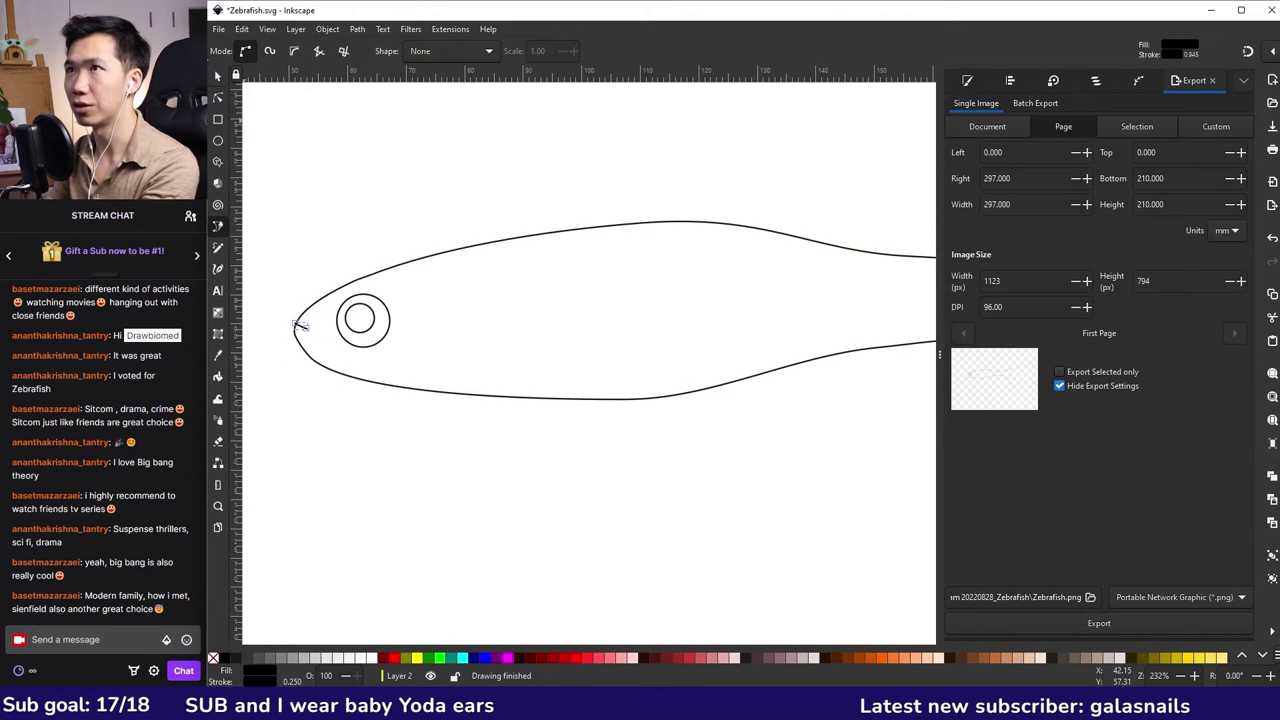
pyautogui.press('s')
pyautogui.moveTo(304, 329); pyautogui.dragTo(307, 330)
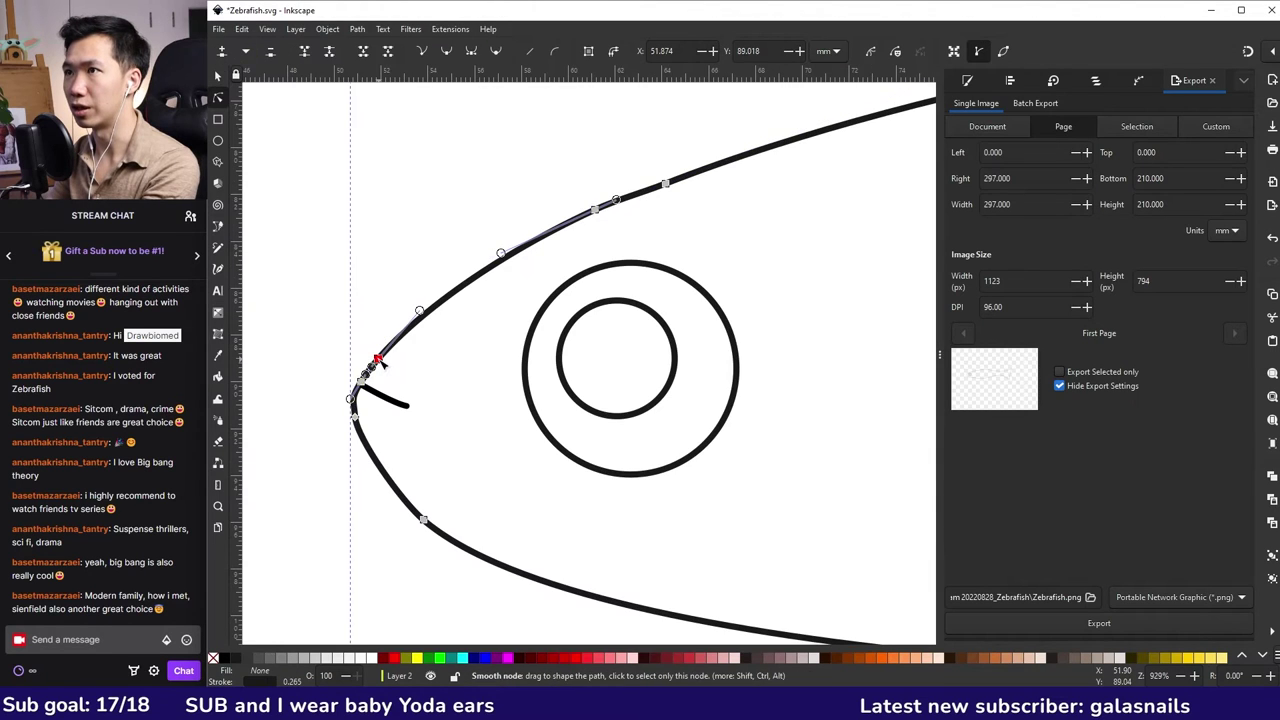
pyautogui.moveTo(378, 359); pyautogui.dragTo(366, 365)
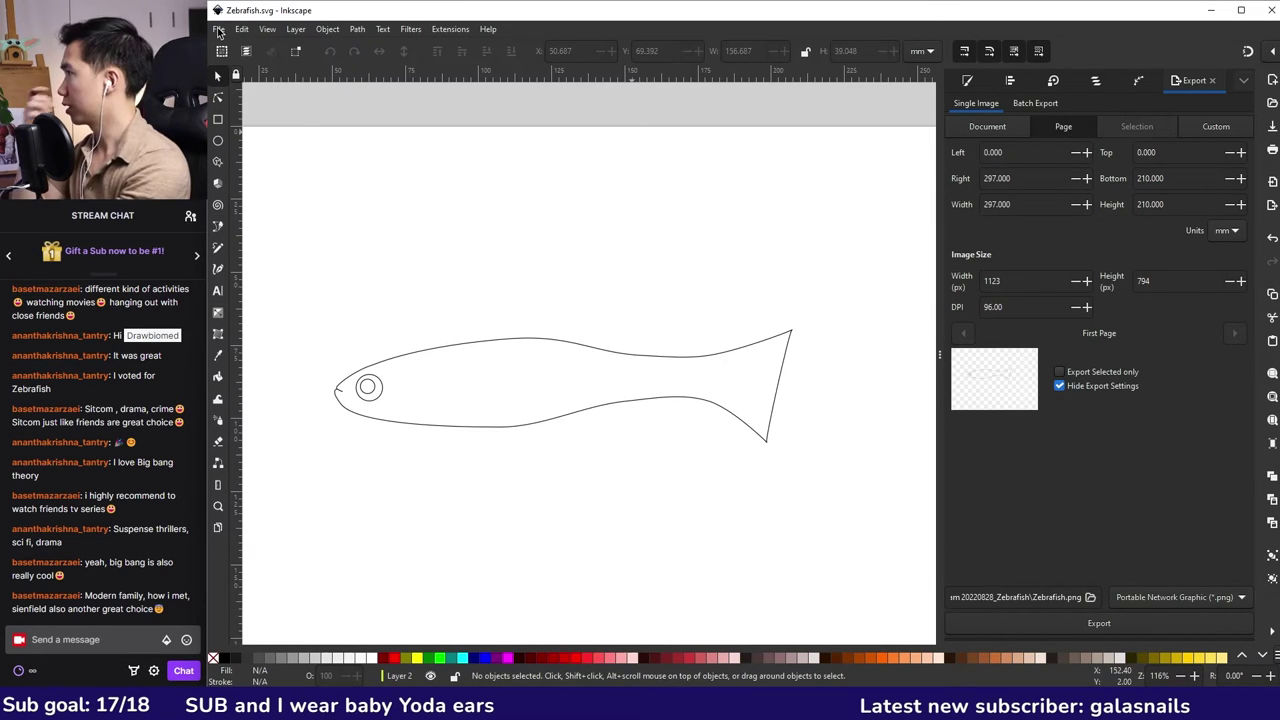
# Draw a curved dorsal fin on the rear half of the back with the Pen tool, ending inside the body, and show its nodes.
pyautogui.click(218, 226)
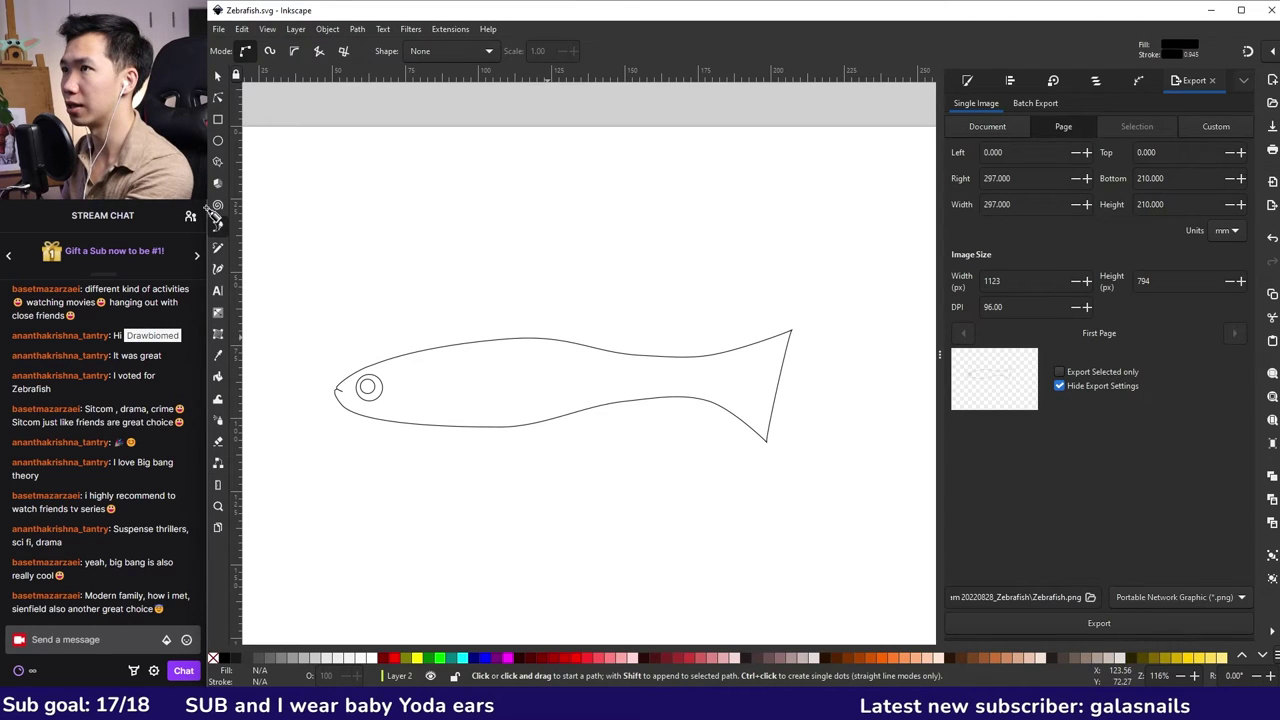
pyautogui.click(545, 337)
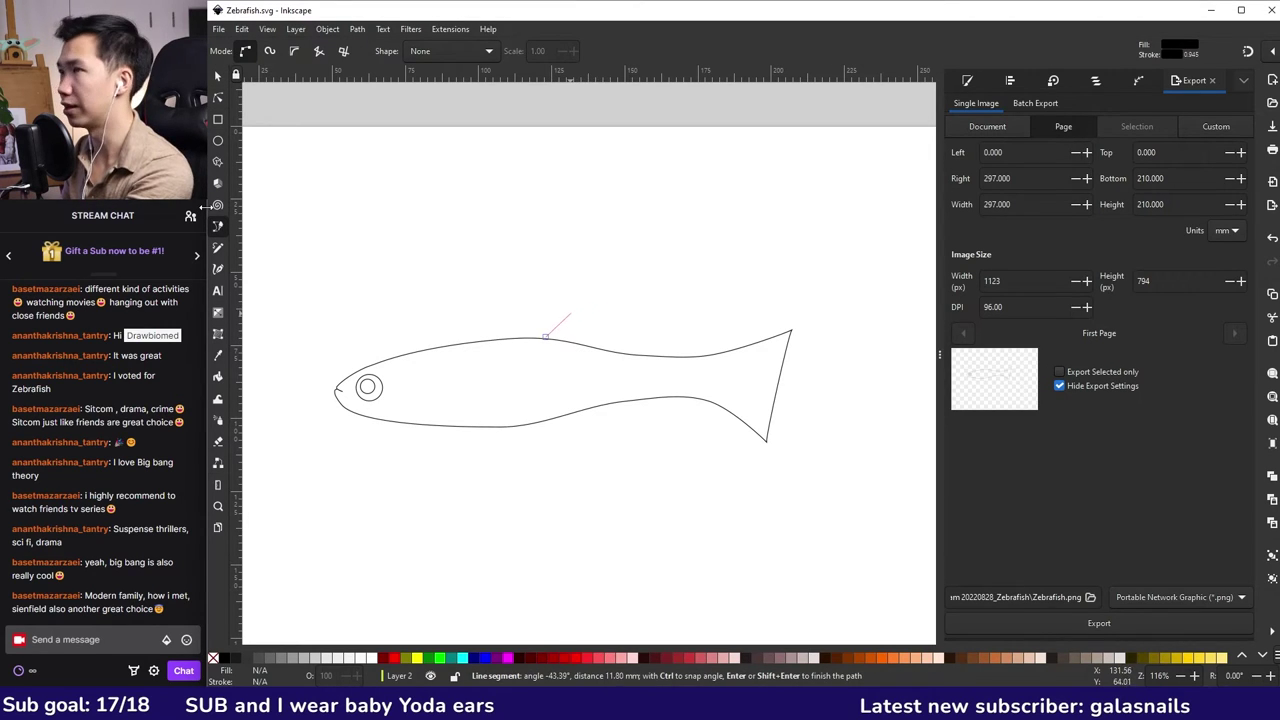
pyautogui.moveTo(602, 304)
pyautogui.mouseDown()
pyautogui.moveTo(627, 306)
pyautogui.moveTo(635, 329)
pyautogui.mouseUp()
pyautogui.click(623, 353)
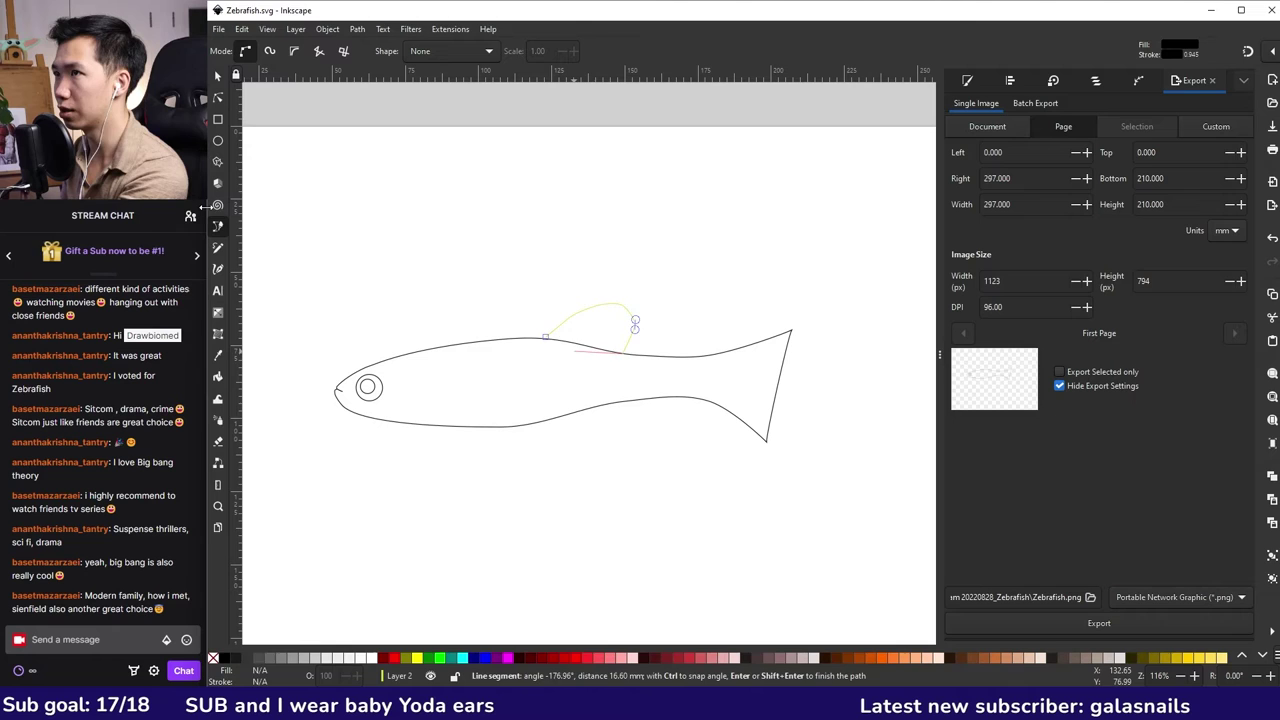
pyautogui.doubleClick(573, 352)
pyautogui.press('n')
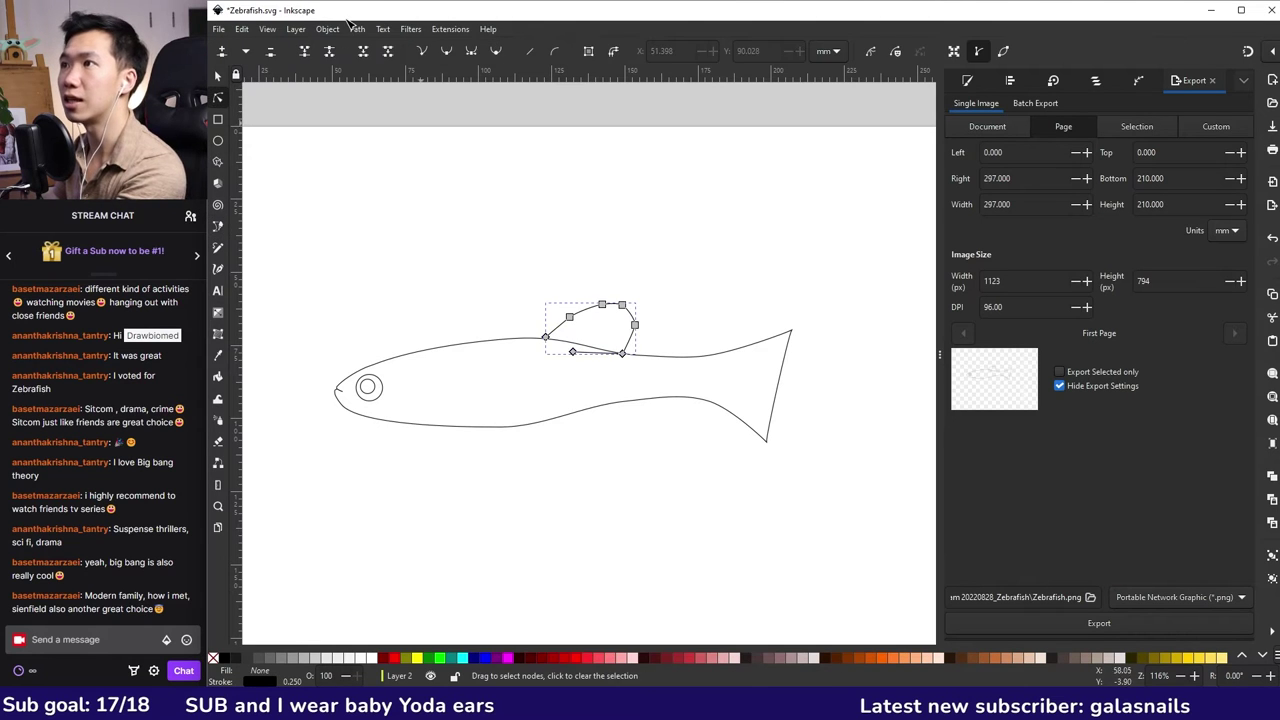
# Make the middle node of the tail's rear edge a corner, and move it and its handles to form a forked notch.
pyautogui.click(766, 440)
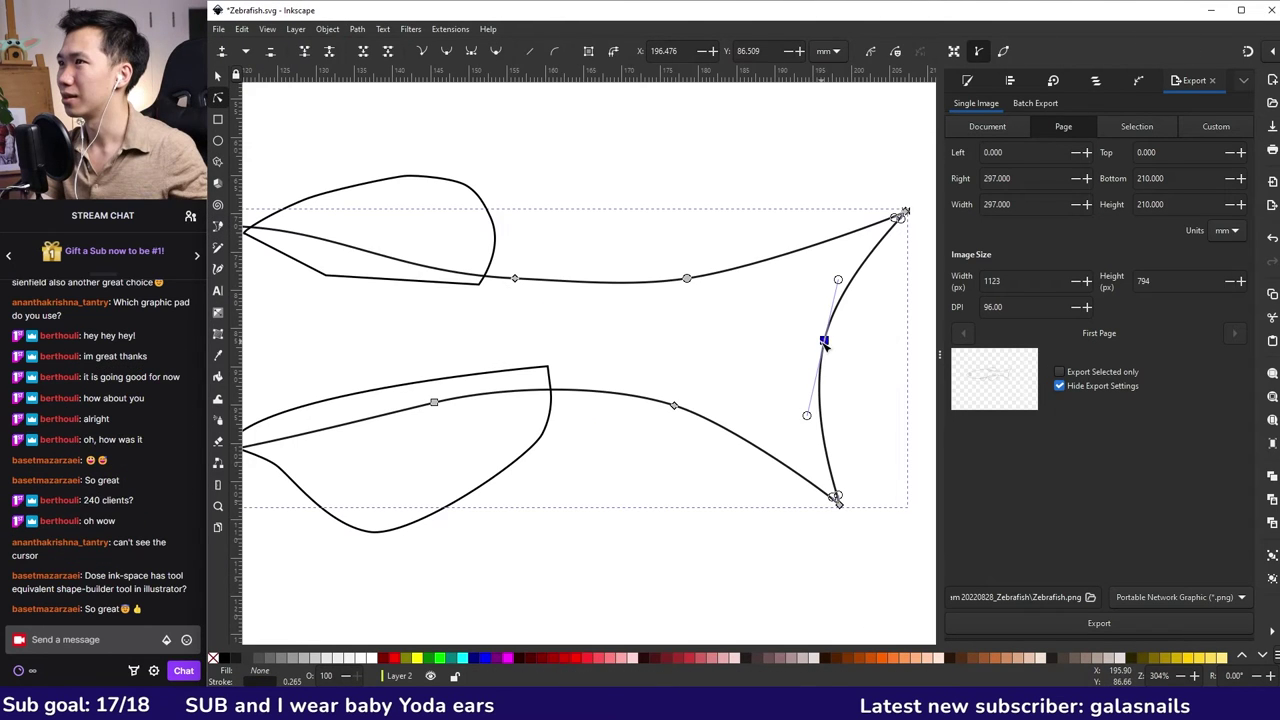
pyautogui.moveTo(822, 345); pyautogui.dragTo(817, 350)
pyautogui.hotkey('ctrl', 'z')
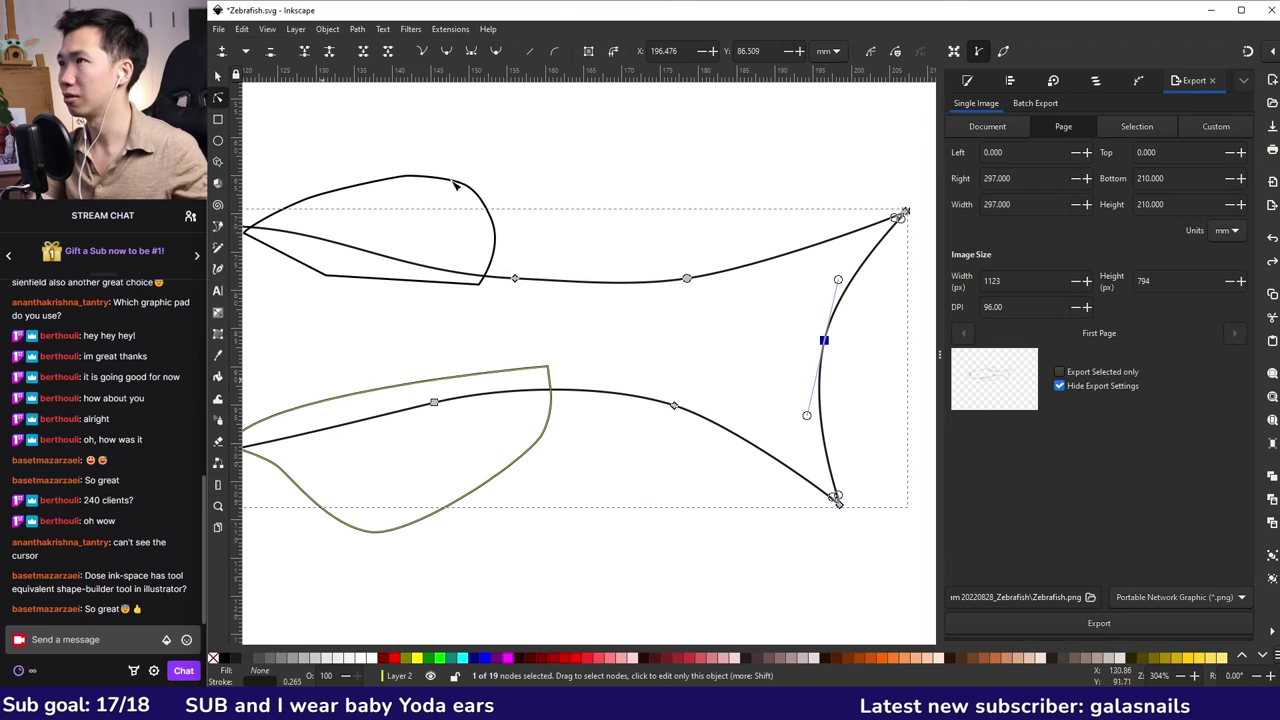
pyautogui.click(421, 51)
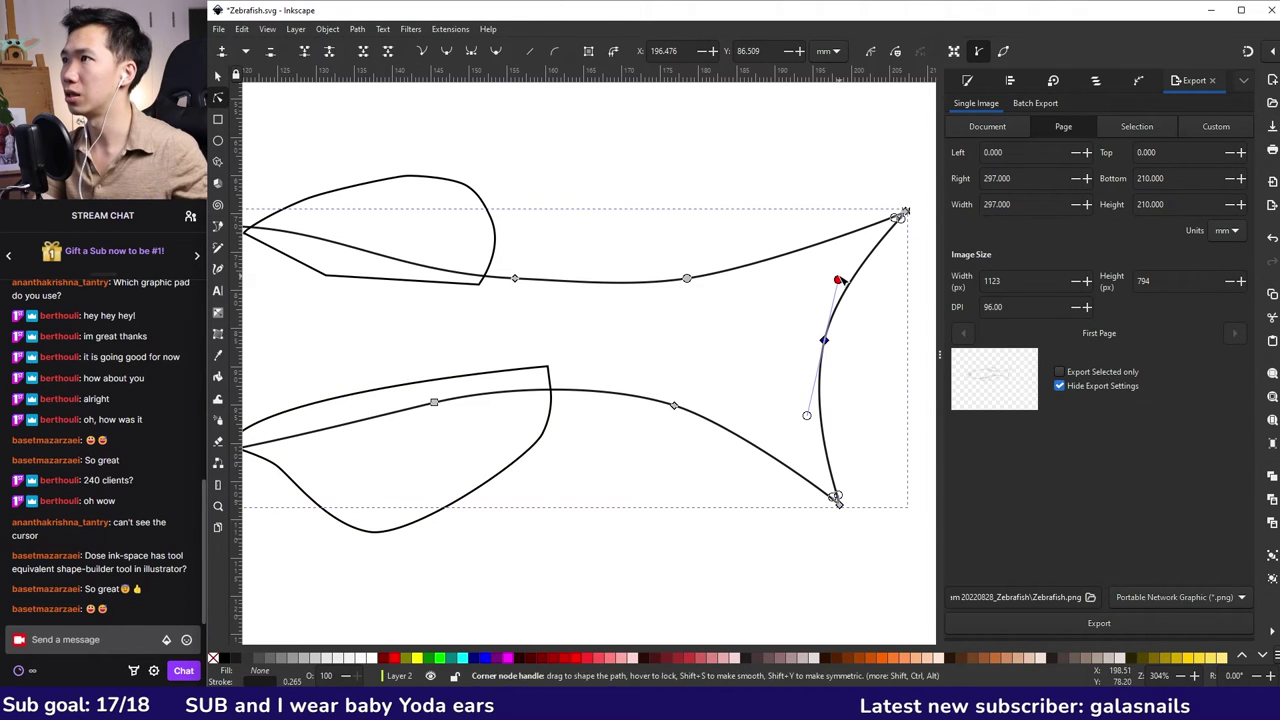
pyautogui.moveTo(825, 343); pyautogui.dragTo(796, 355)
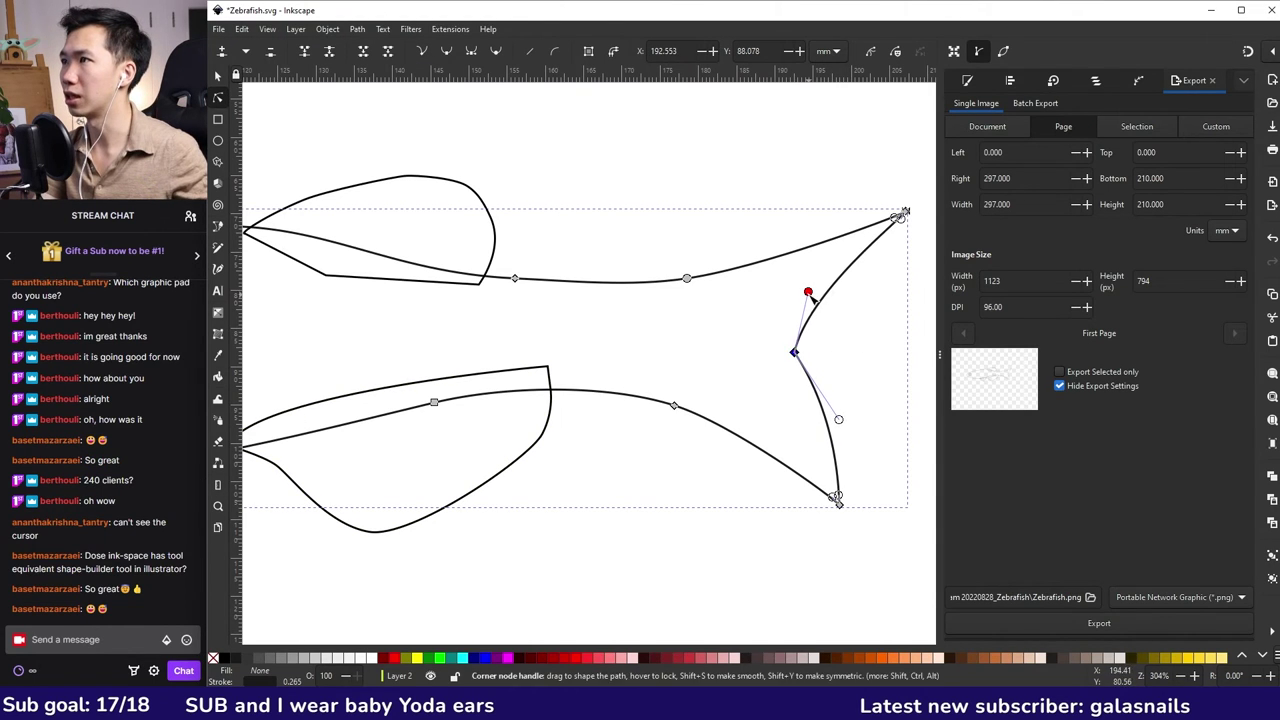
pyautogui.moveTo(809, 293); pyautogui.dragTo(819, 301)
pyautogui.moveTo(839, 299); pyautogui.dragTo(875, 322)
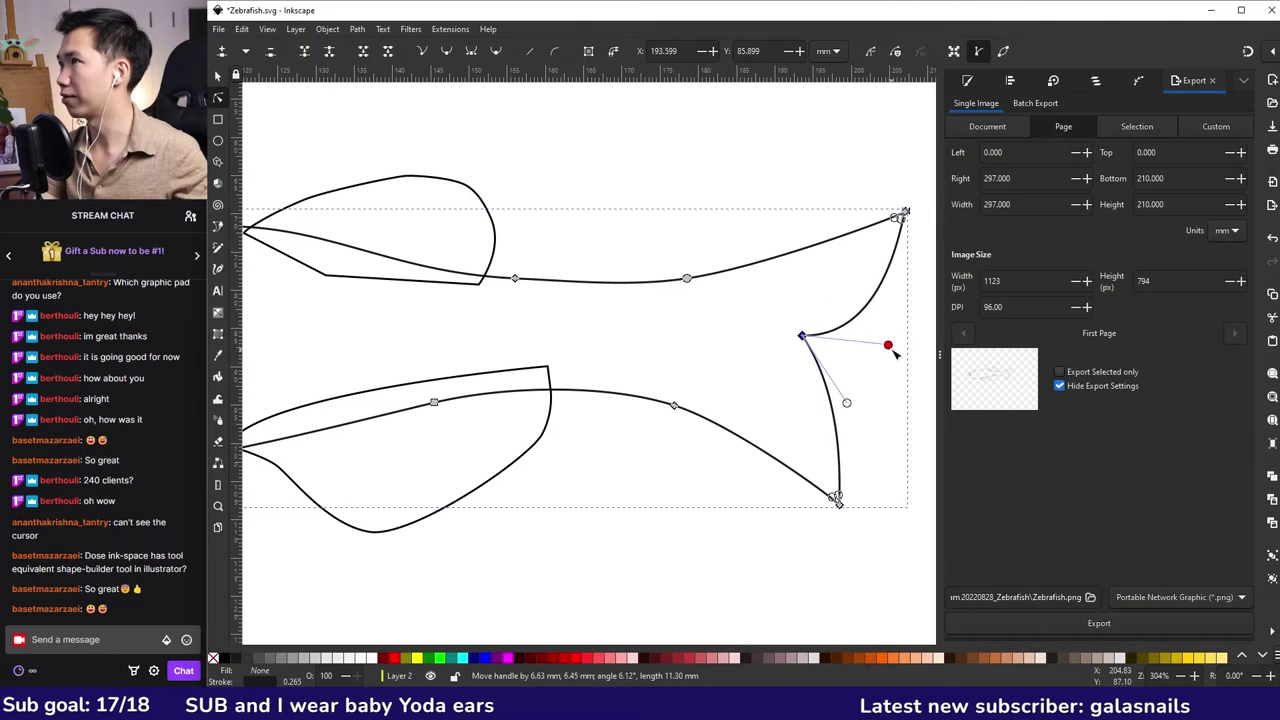
pyautogui.moveTo(802, 337); pyautogui.dragTo(821, 354)
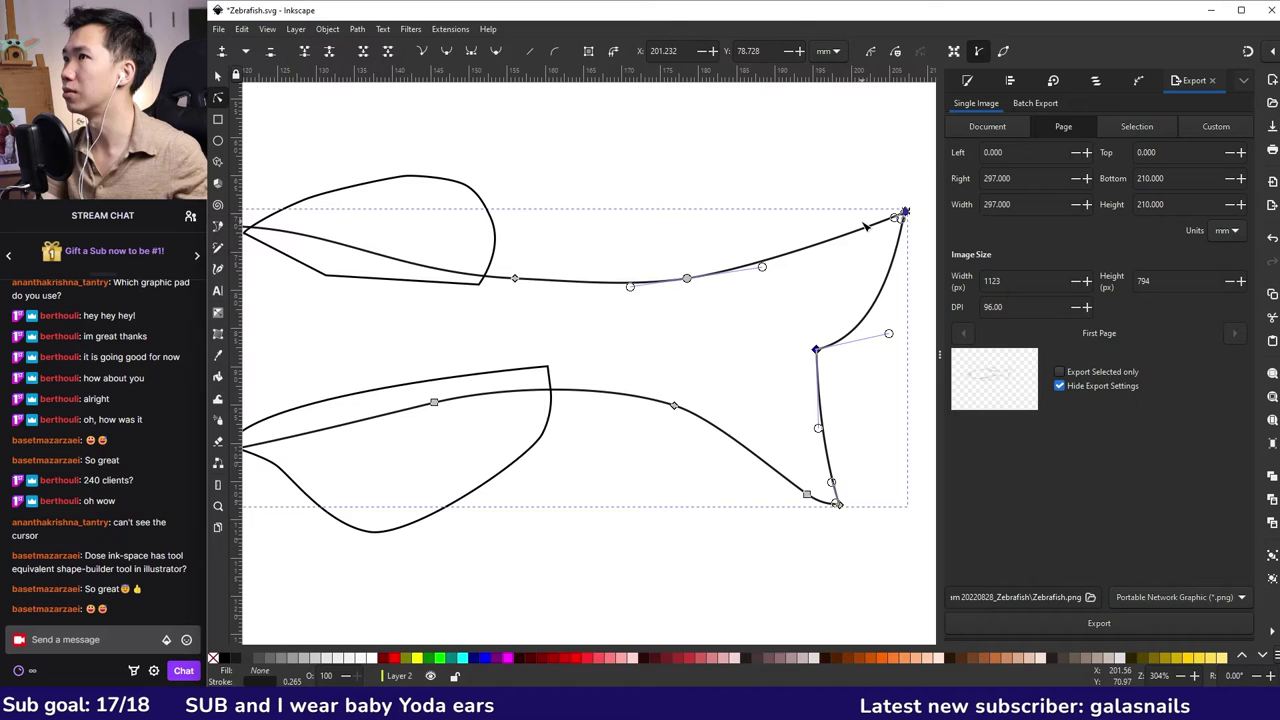
# Add nodes near the tail's upper tip and reposition one beside the tip to round it off.
pyautogui.doubleClick(898, 243)
pyautogui.moveTo(898, 243); pyautogui.dragTo(894, 230)
pyautogui.doubleClick(783, 255)
# Copy all seven fish parts and place the duplicate below the page as a backup.
pyautogui.scroll(-3, 814, 187)
pyautogui.press('s')
pyautogui.hotkey('ctrl', 'a')
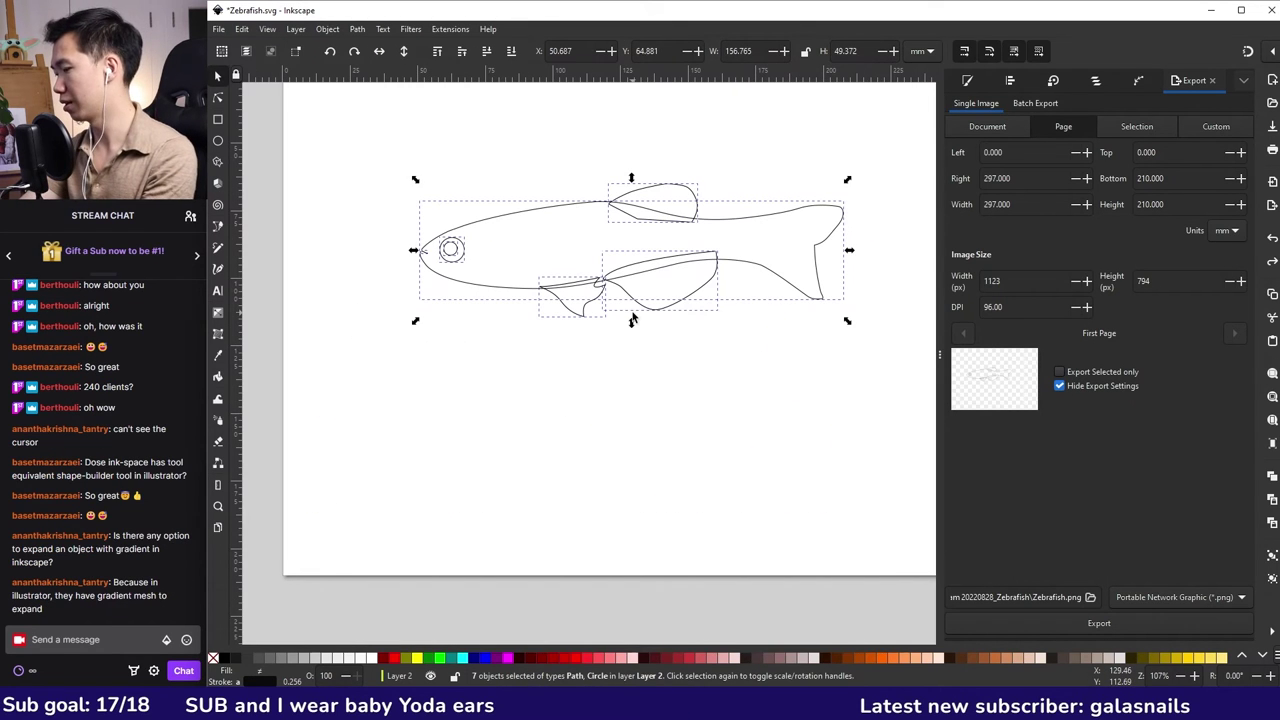
pyautogui.hotkey('ctrl', 'c')
pyautogui.hotkey('ctrl', 'v')
pyautogui.hotkey('ctrl', 'z')
pyautogui.scroll(3, 657, 275)
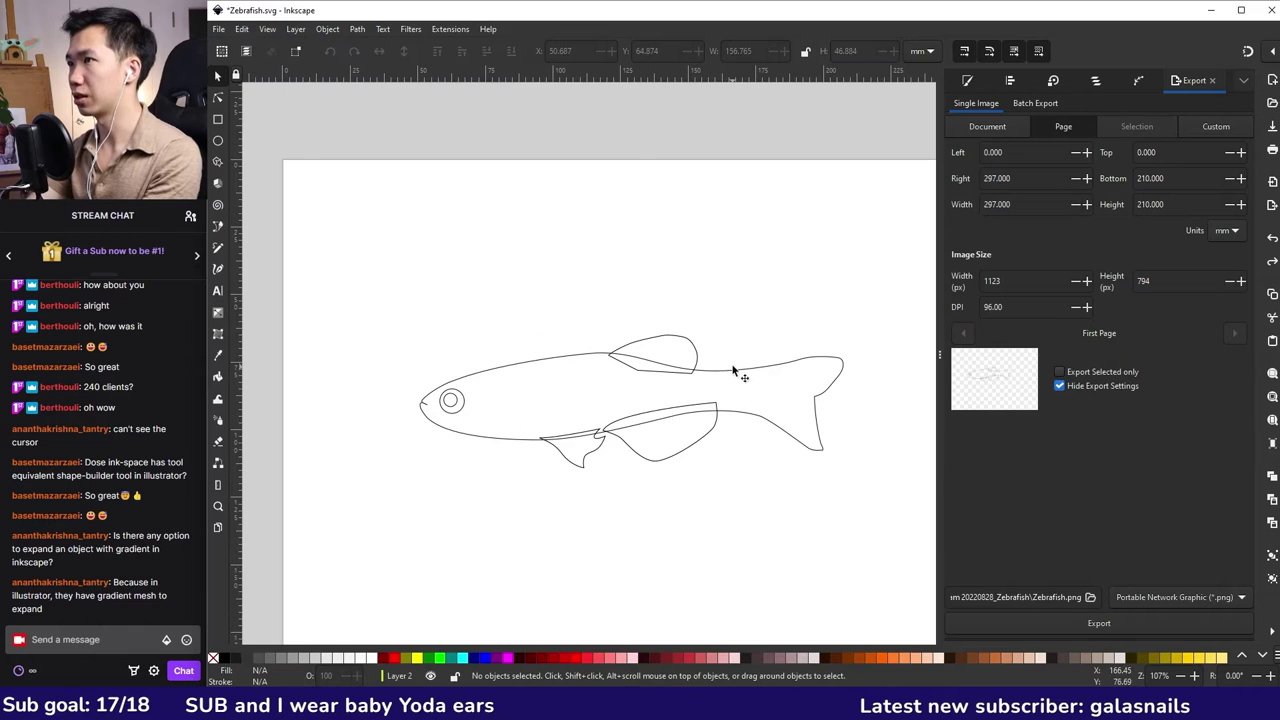
# Merge the body, dorsal fin and anal fin into one outline with Union, and save the document.
pyautogui.click(732, 369)
pyautogui.keyDown('shift'); pyautogui.click(695, 346); pyautogui.keyUp('shift')
pyautogui.keyDown('shift'); pyautogui.click(705, 440); pyautogui.keyUp('shift')
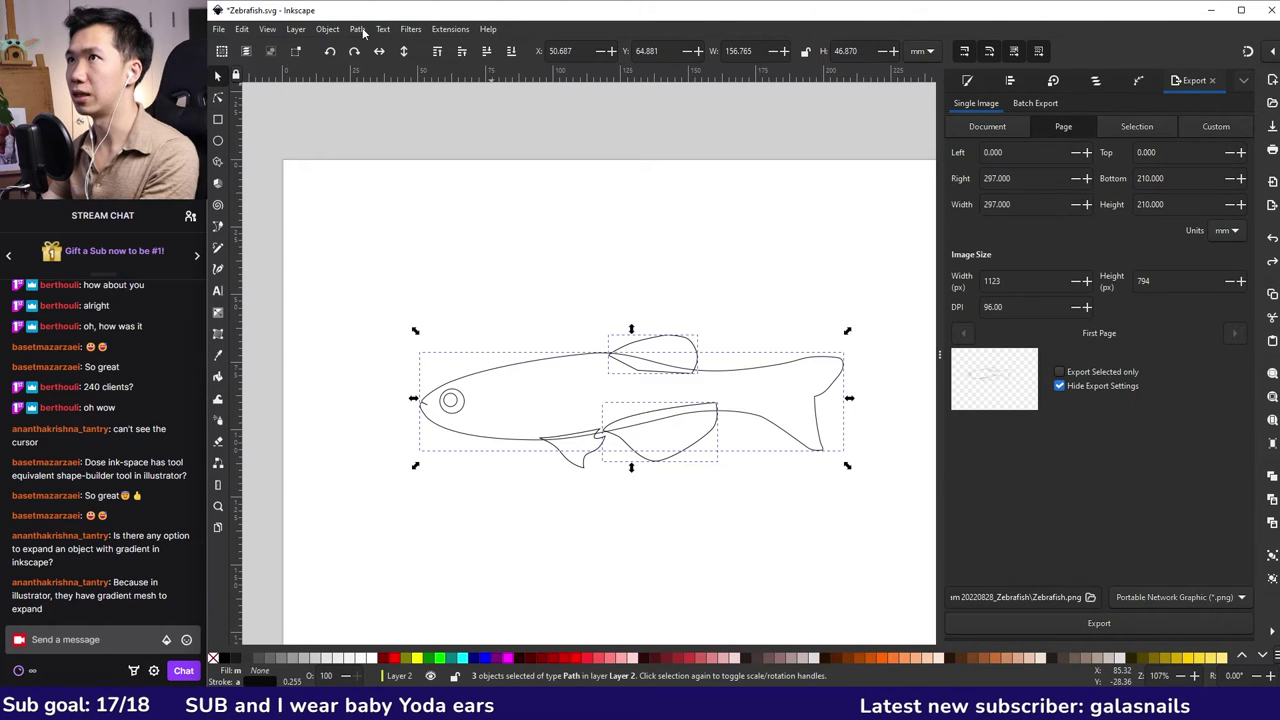
pyautogui.click(361, 31)
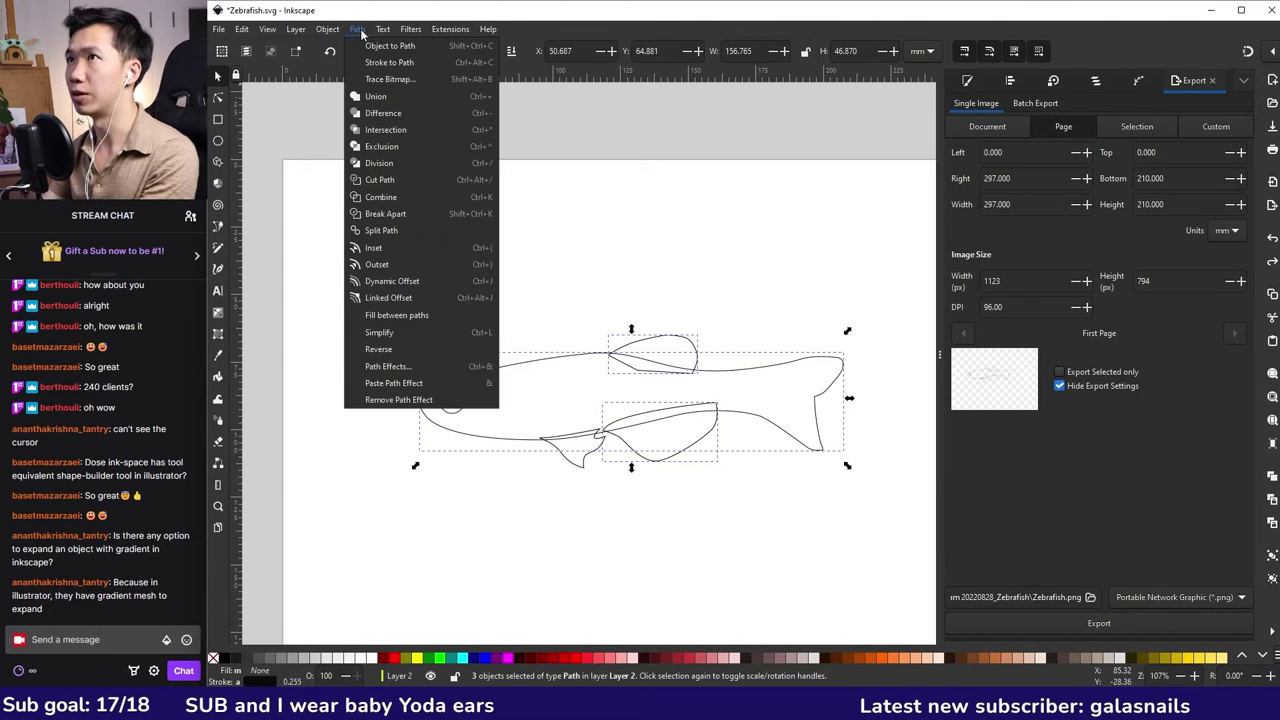
pyautogui.click(369, 96)
pyautogui.hotkey('ctrl', 's')
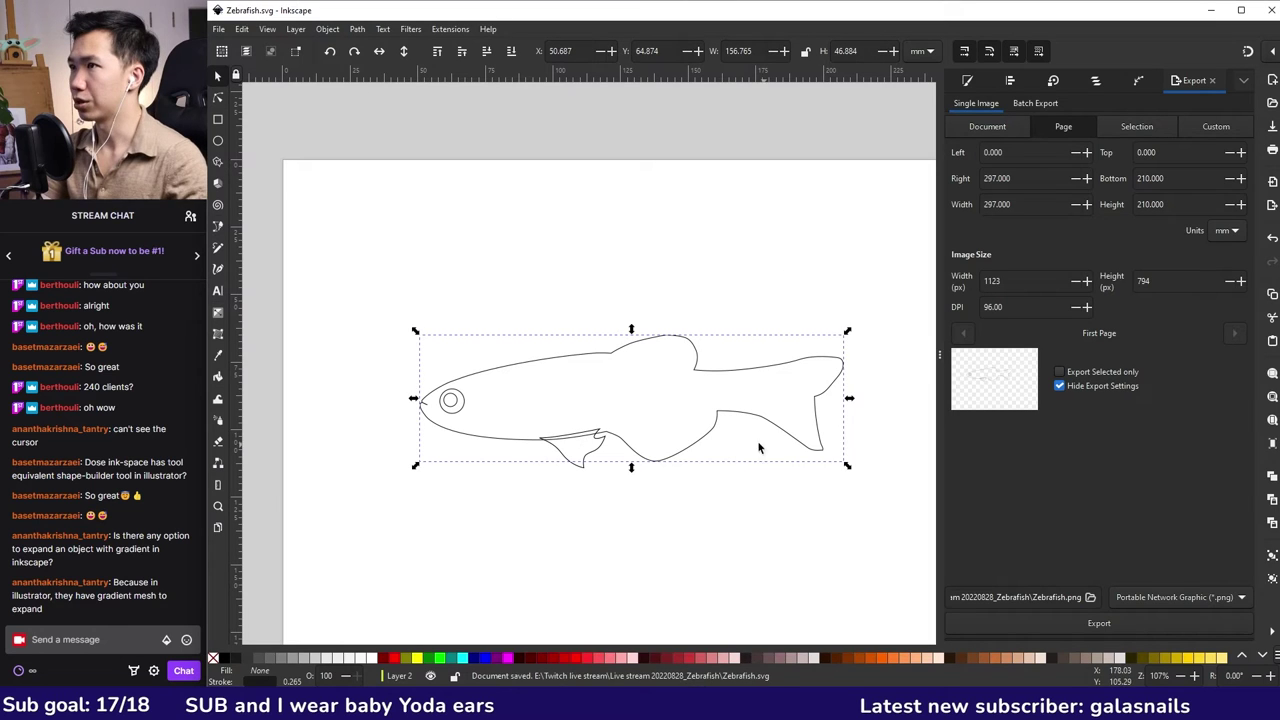
# Place a copy of the backup fish's plain body outline on the page, just beneath the merged fish.
pyautogui.scroll(-6, 578, 352)
pyautogui.click(592, 547)
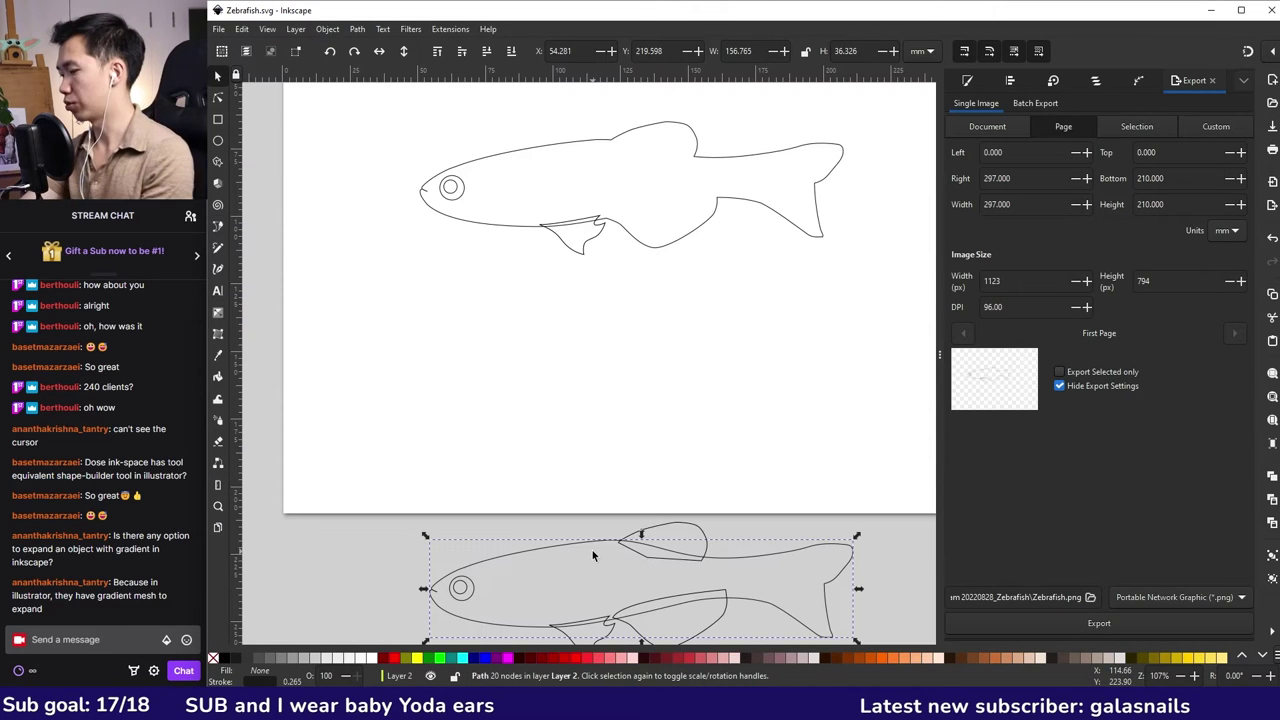
pyautogui.moveTo(627, 487); pyautogui.dragTo(584, 286)
# Apply a vertical linear gradient to the plain body, from yellow #FFDD55 at the back to white near the belly.
pyautogui.press('g')
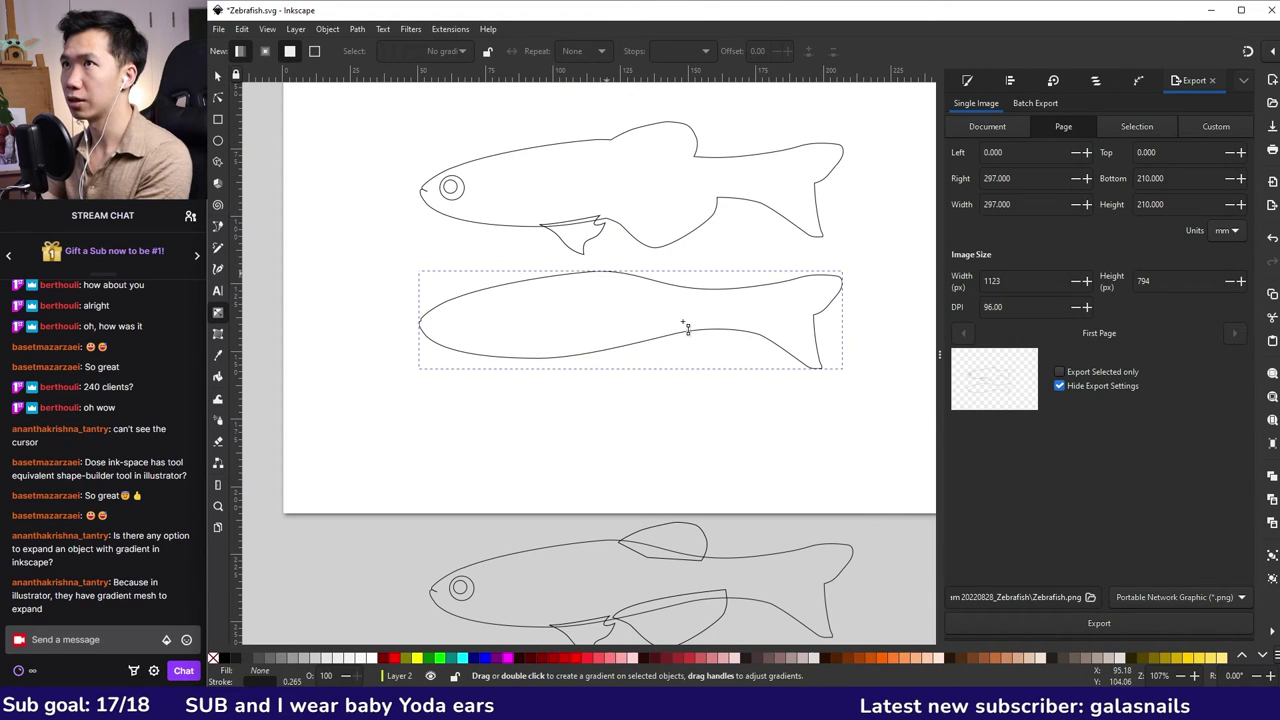
pyautogui.moveTo(584, 272); pyautogui.dragTo(582, 342)
pyautogui.click(1213, 660)
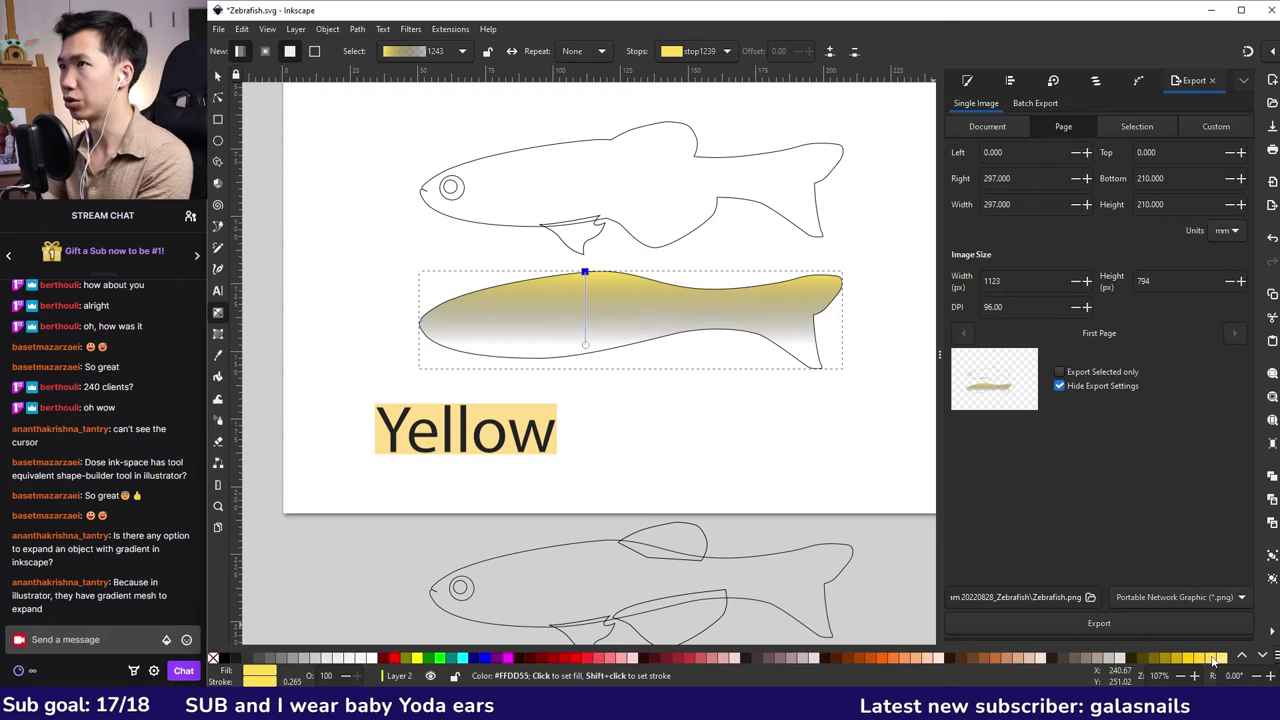
pyautogui.click(219, 76)
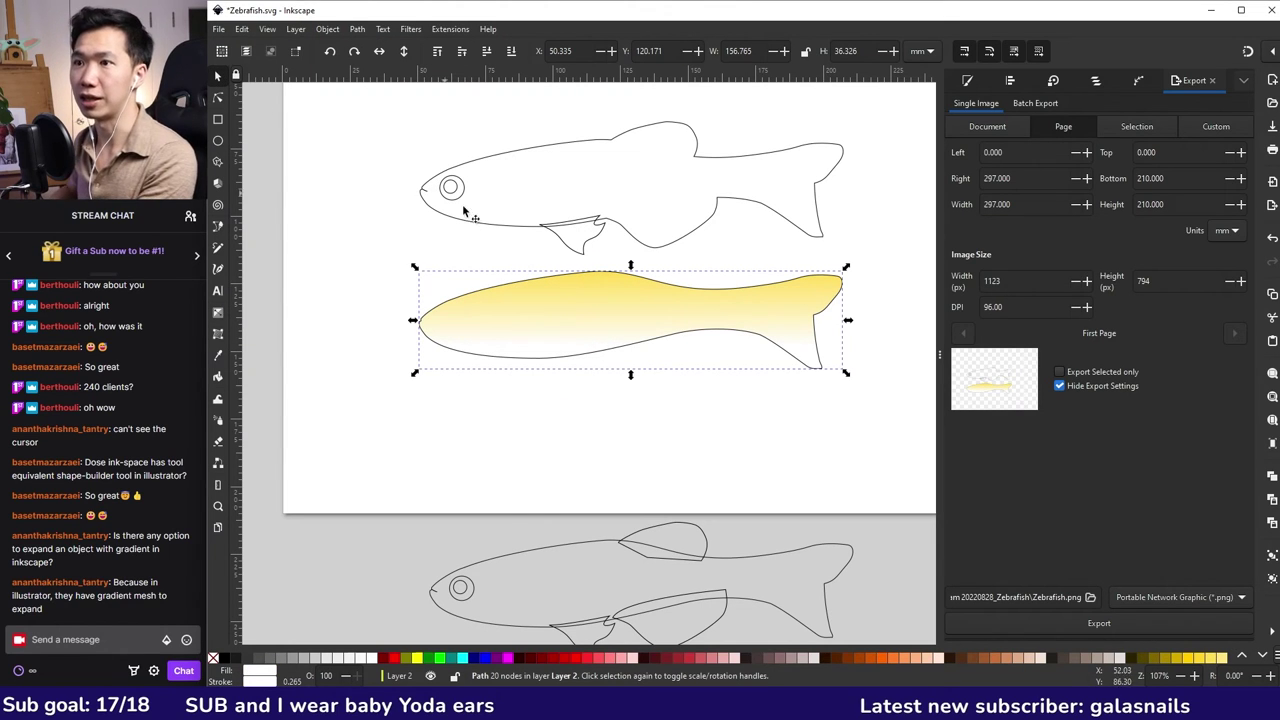
# Remove the yellow body's stroke, align it over the merged fish, and lower it to the bottom of the stack.
pyautogui.click(465, 306)
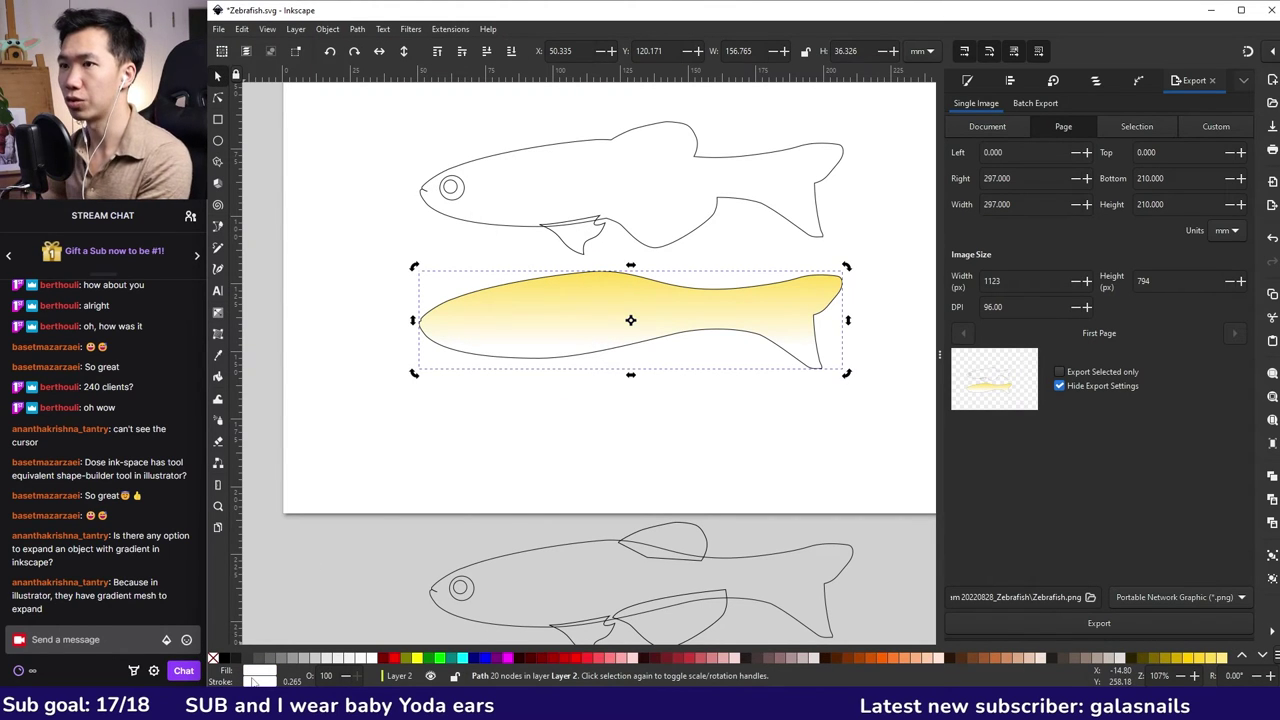
pyautogui.moveTo(527, 320); pyautogui.dragTo(527, 189)
pyautogui.scroll(2, 527, 189)
pyautogui.click(511, 52)
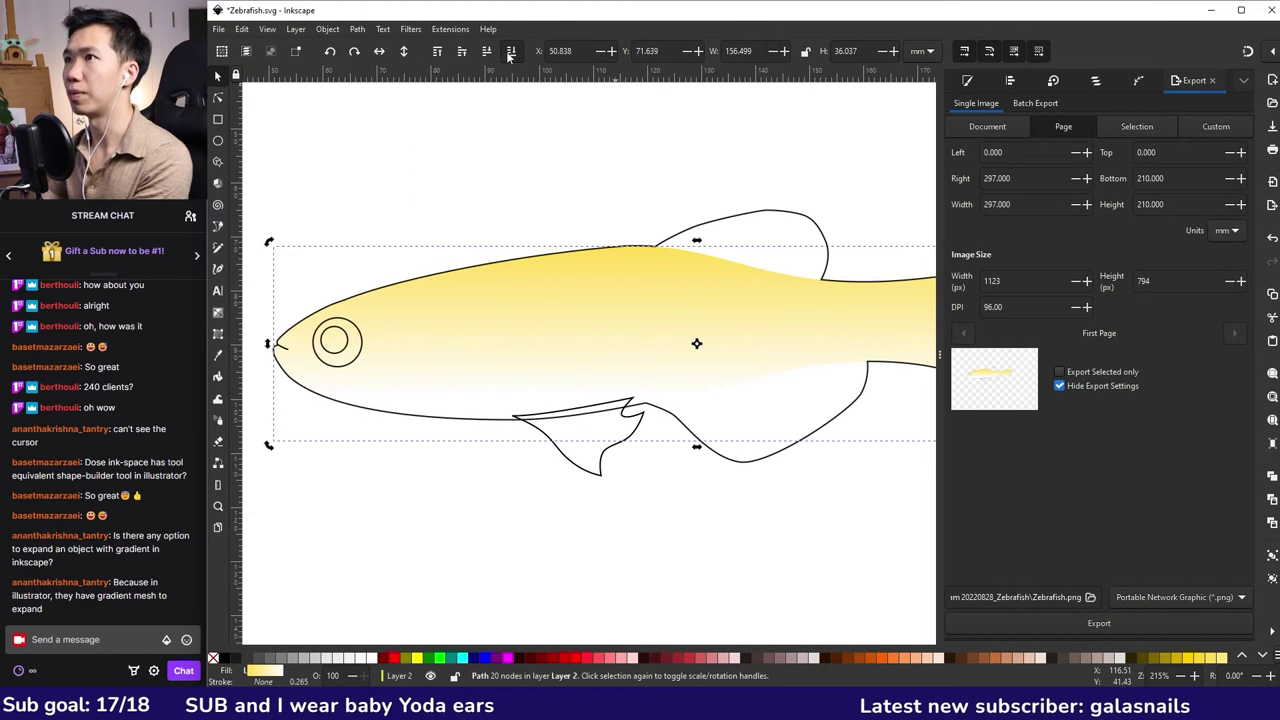
# Apply a radial gradient to the merged fish outline, running from mid-body to the tail.
pyautogui.click(624, 411)
pyautogui.scroll(-2, 624, 420)
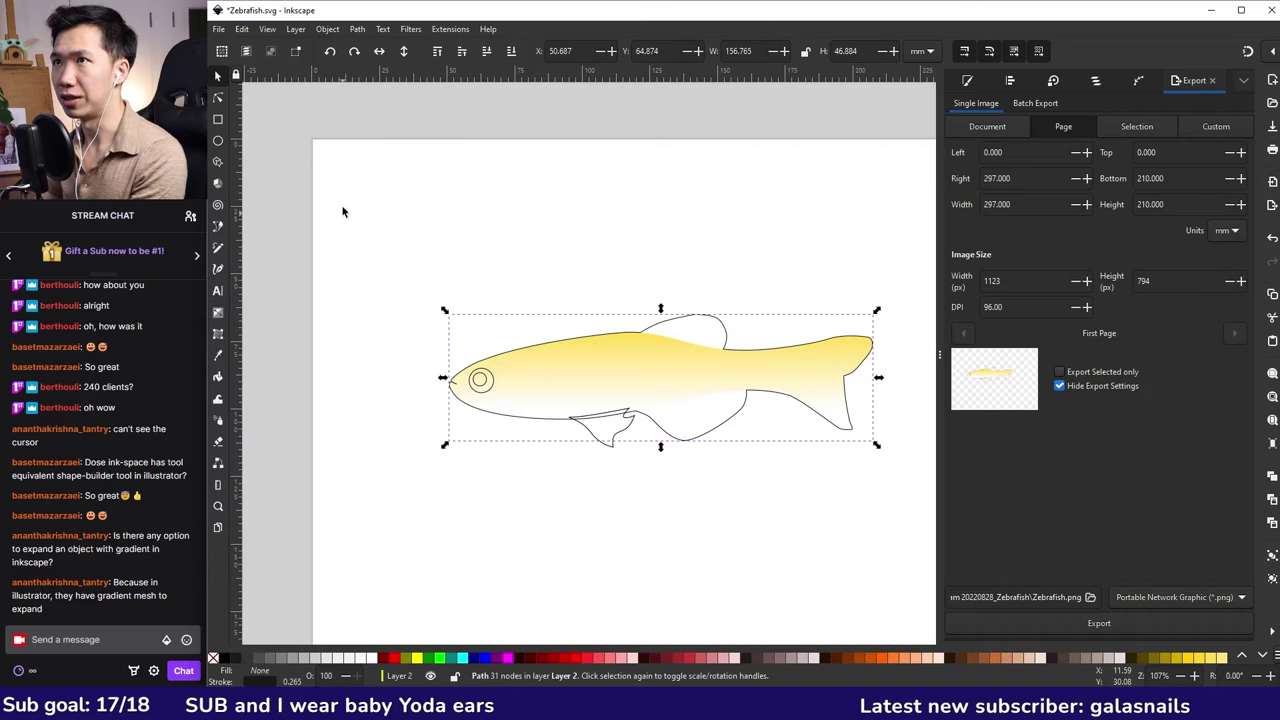
pyautogui.press('g')
pyautogui.press('s')
pyautogui.click(684, 307)
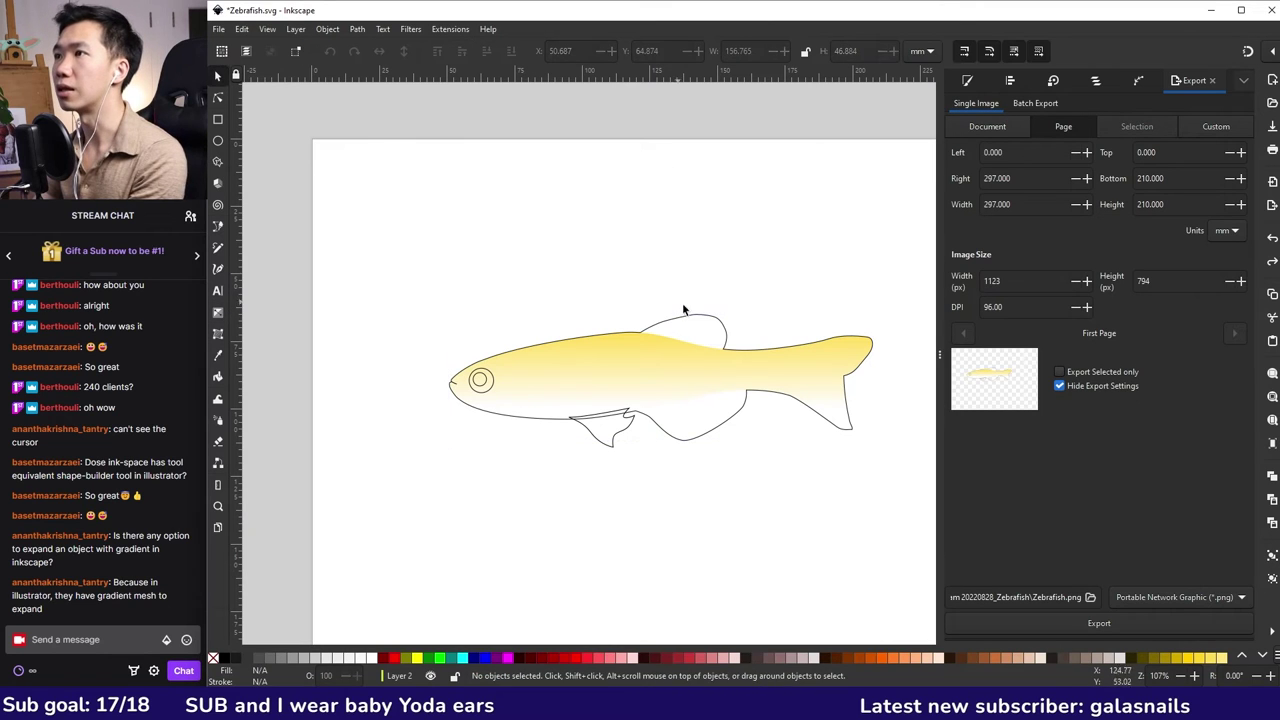
pyautogui.click(690, 315)
pyautogui.press('g')
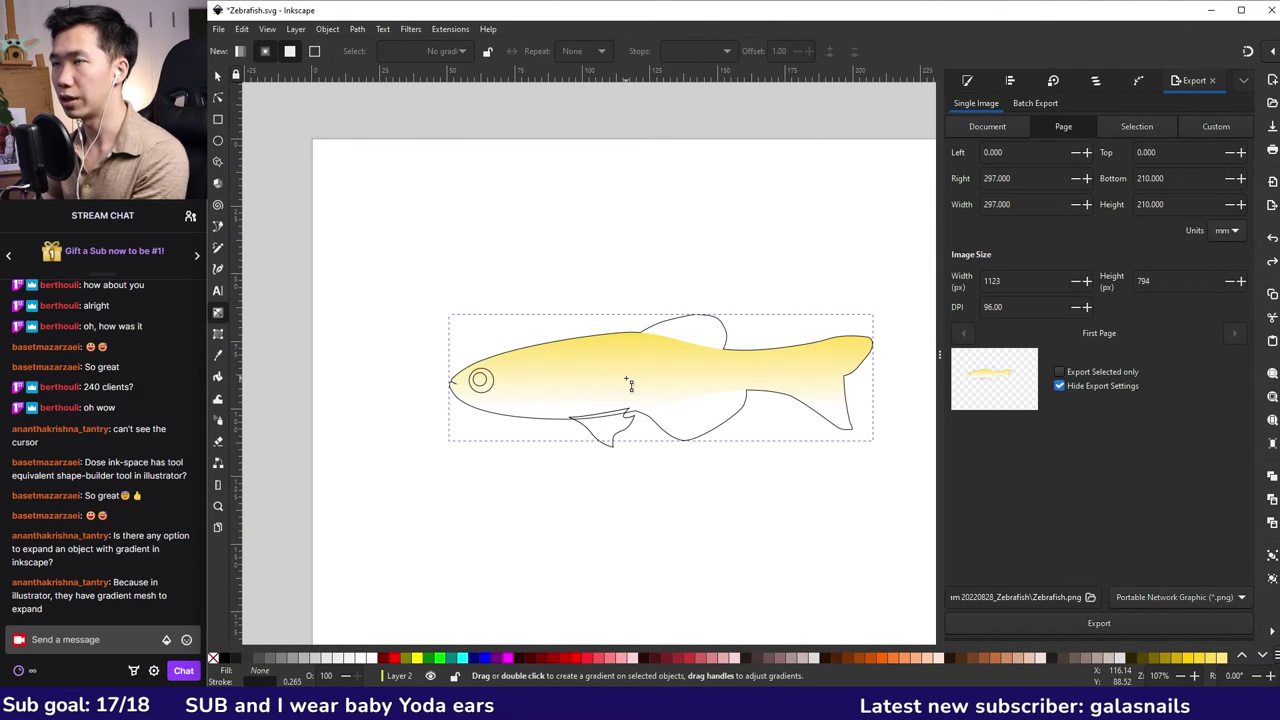
pyautogui.moveTo(627, 378); pyautogui.dragTo(859, 366)
pyautogui.click(859, 366)
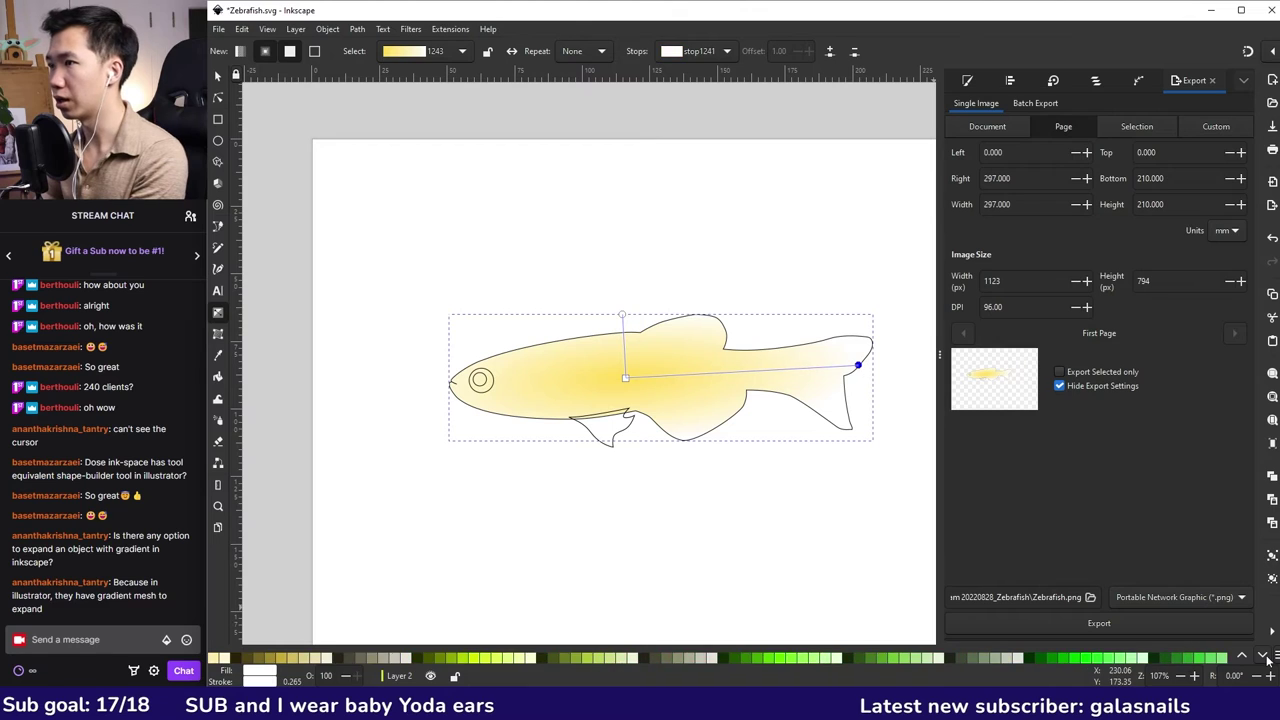
# Colour the radial gradient's outer stop light blue and its centre stop 2.5% Gray.
pyautogui.click(1264, 656)
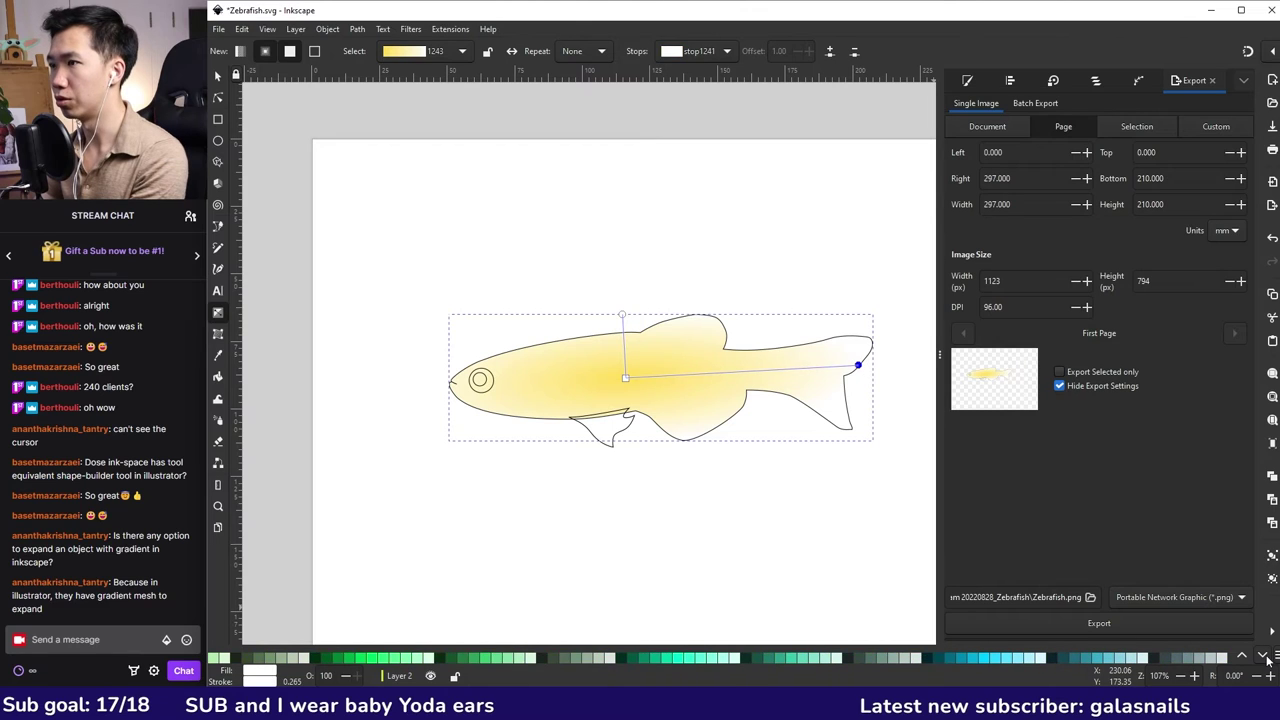
pyautogui.click(1031, 660)
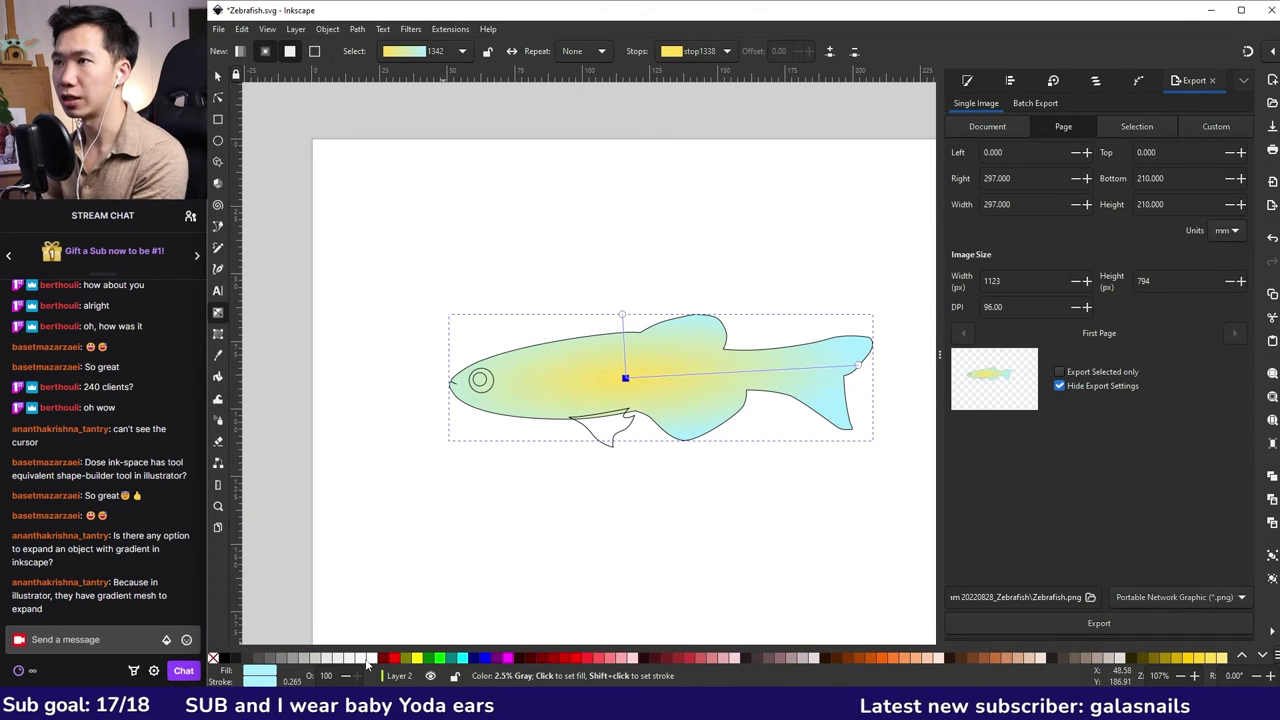
pyautogui.click(367, 660)
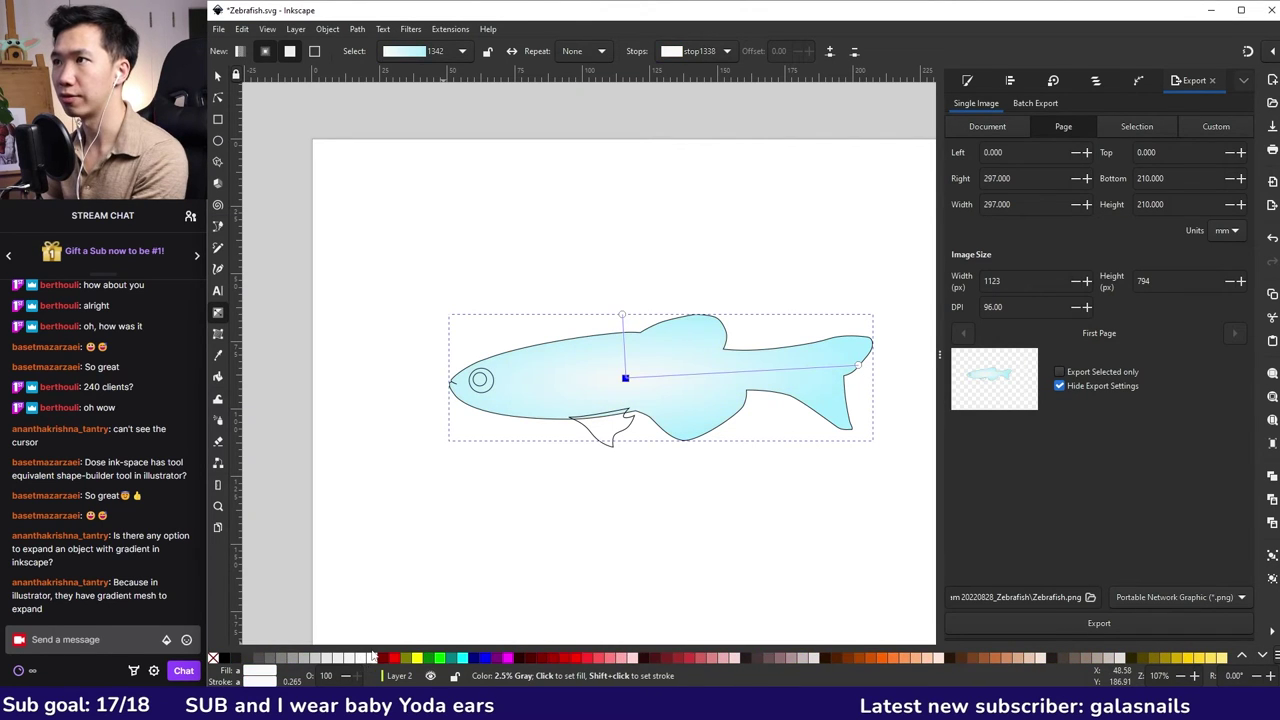
# Lower the merged blue fish to the bottom so that it lies behind the yellow body.
pyautogui.press('s')
pyautogui.rightClick(678, 338)
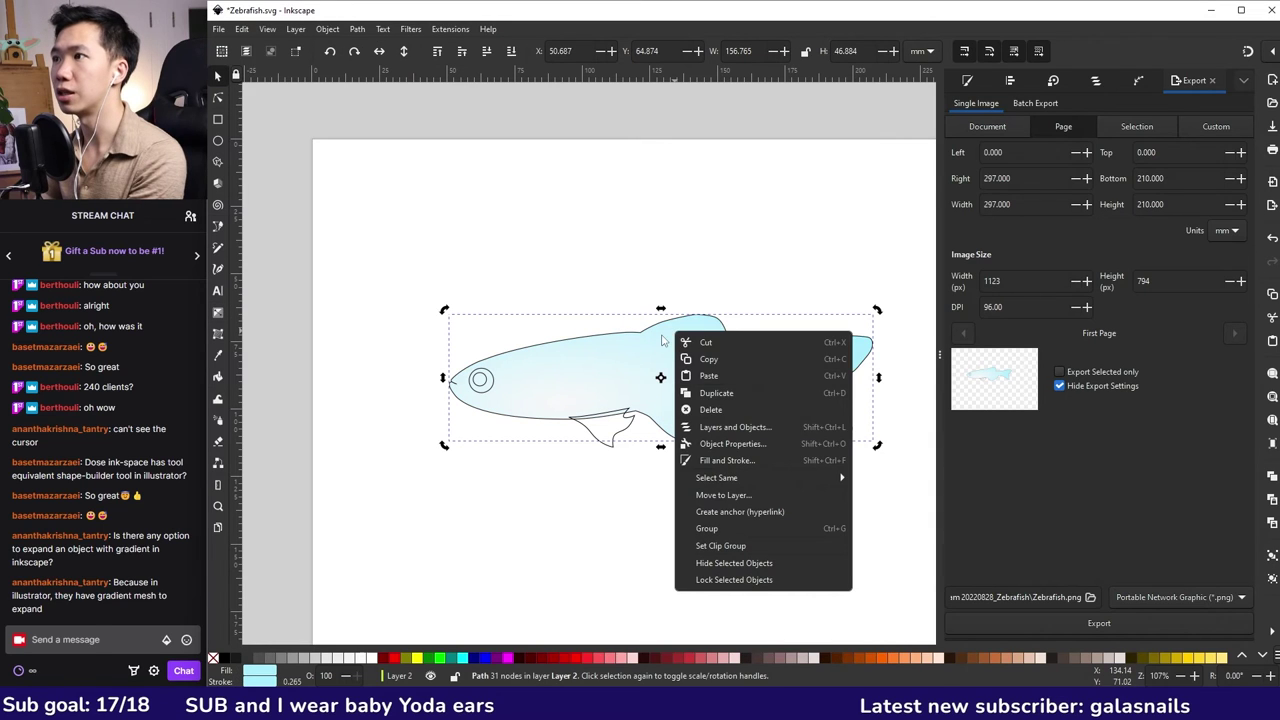
pyautogui.click(660, 338)
pyautogui.click(511, 51)
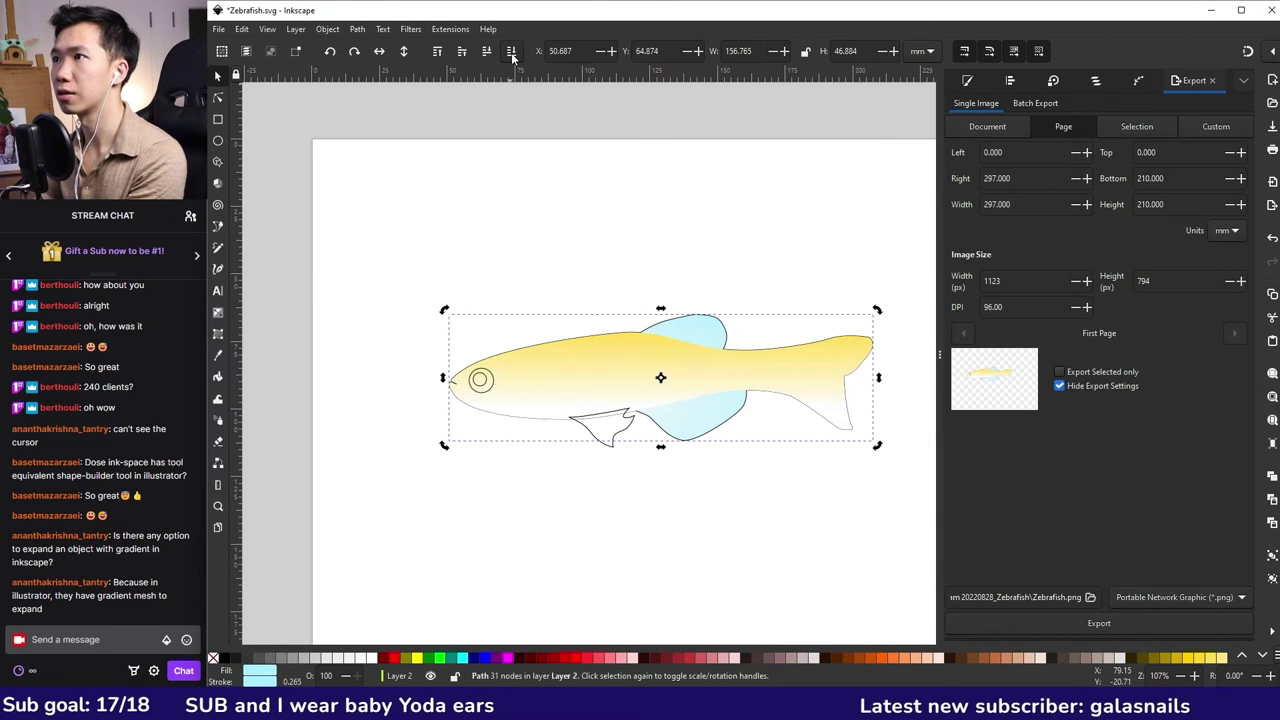
pyautogui.keyDown('ctrl'); pyautogui.scroll(-1, 753, 405); pyautogui.keyUp('ctrl')
pyautogui.keyDown('ctrl'); pyautogui.scroll(1, 753, 405); pyautogui.keyUp('ctrl')
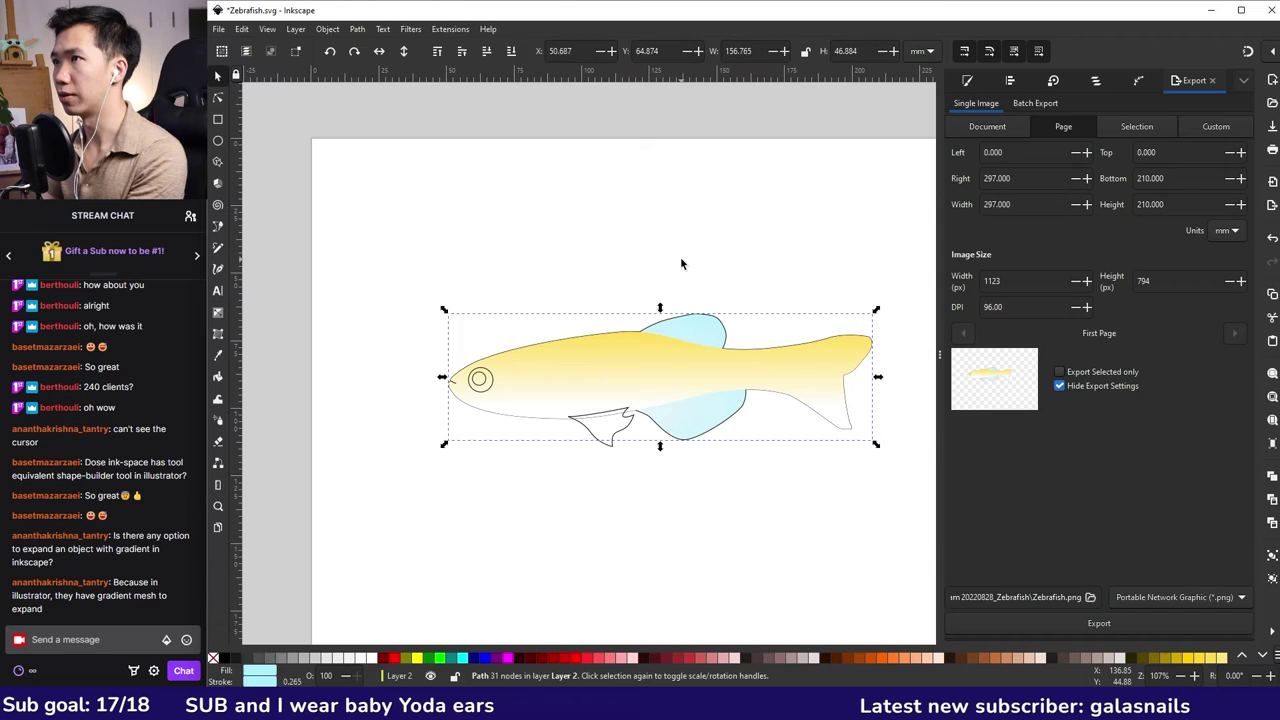
# Make the yellow body's lower gradient stop fully transparent, adjust its end handle, and save the document.
pyautogui.click(672, 368)
pyautogui.click(218, 314)
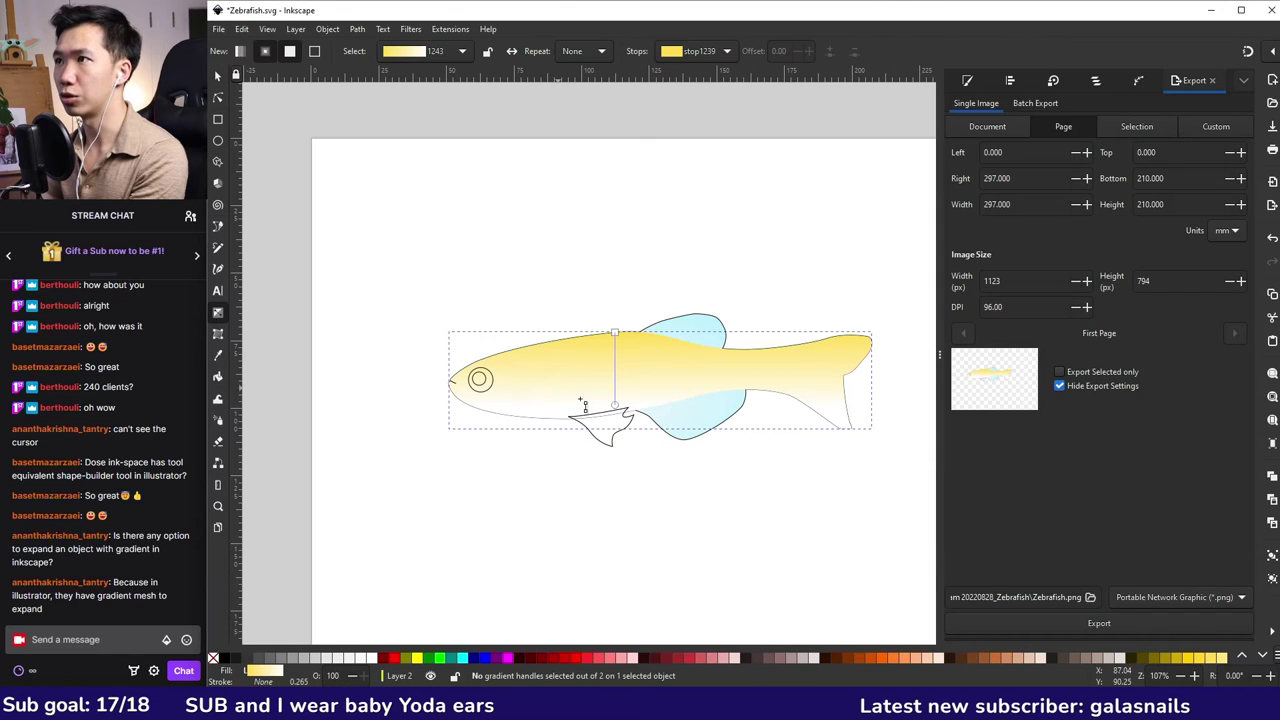
pyautogui.click(615, 406)
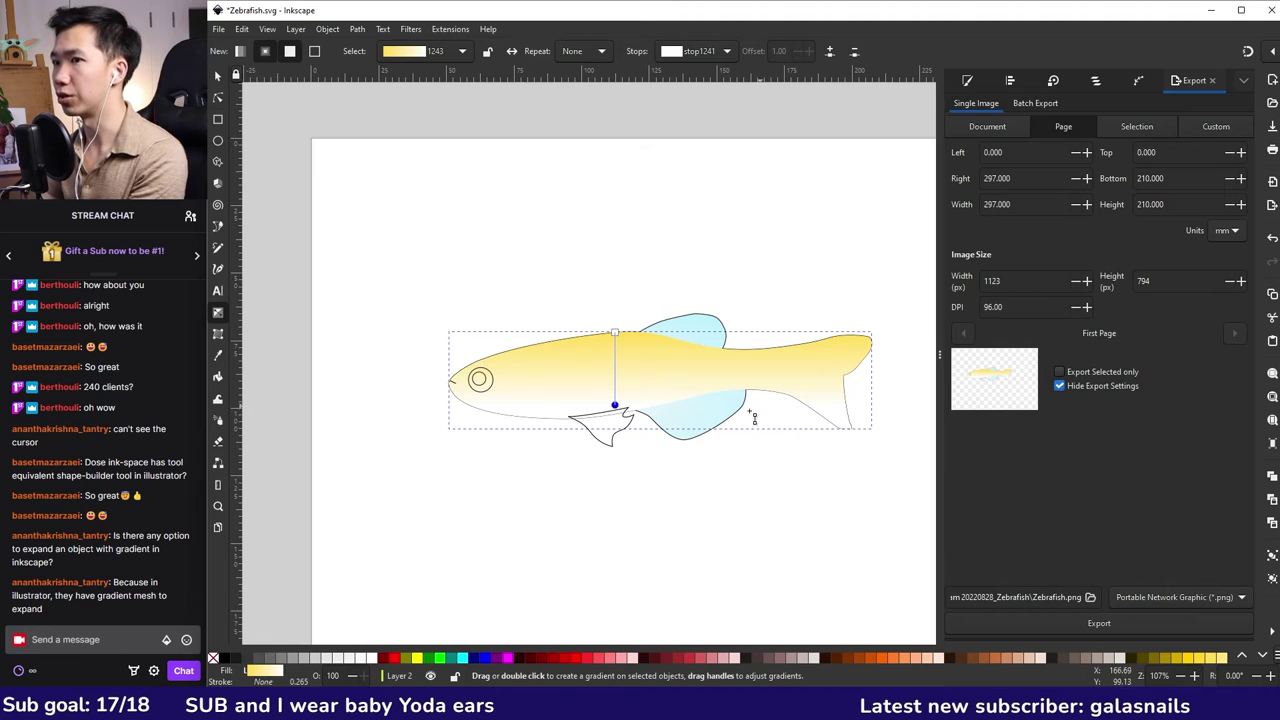
pyautogui.click(212, 658)
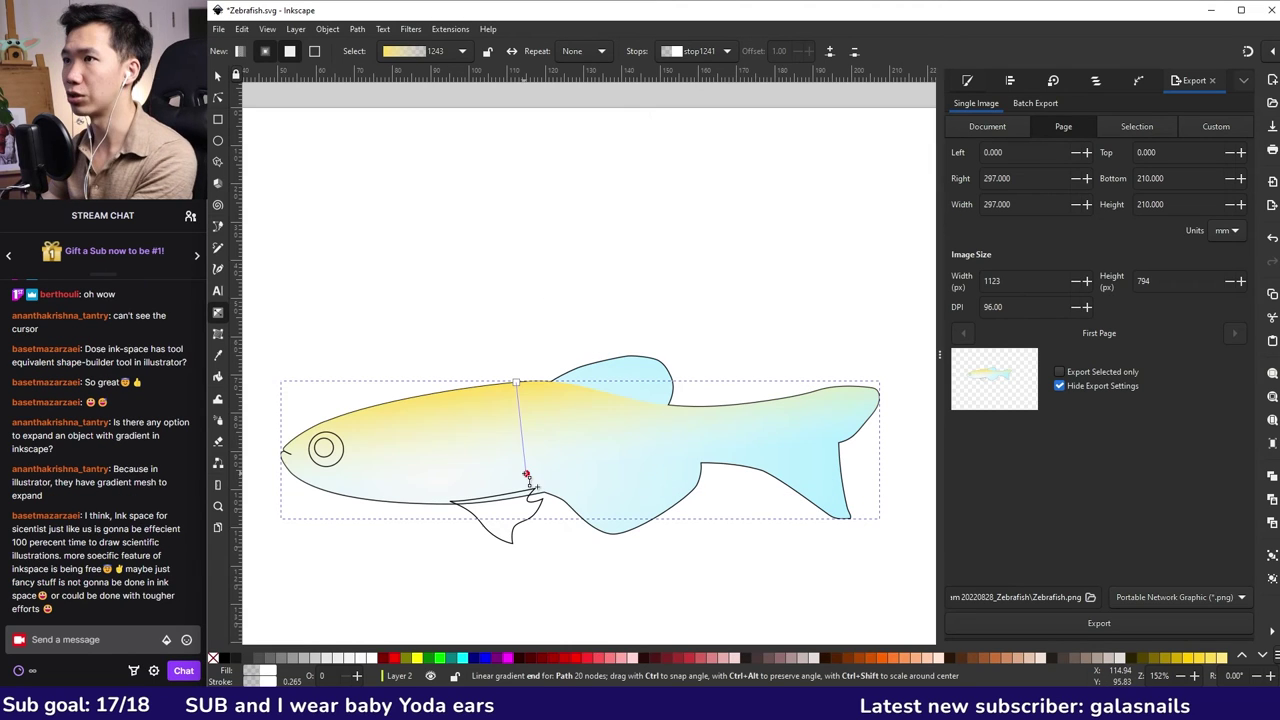
pyautogui.moveTo(528, 474); pyautogui.dragTo(523, 470)
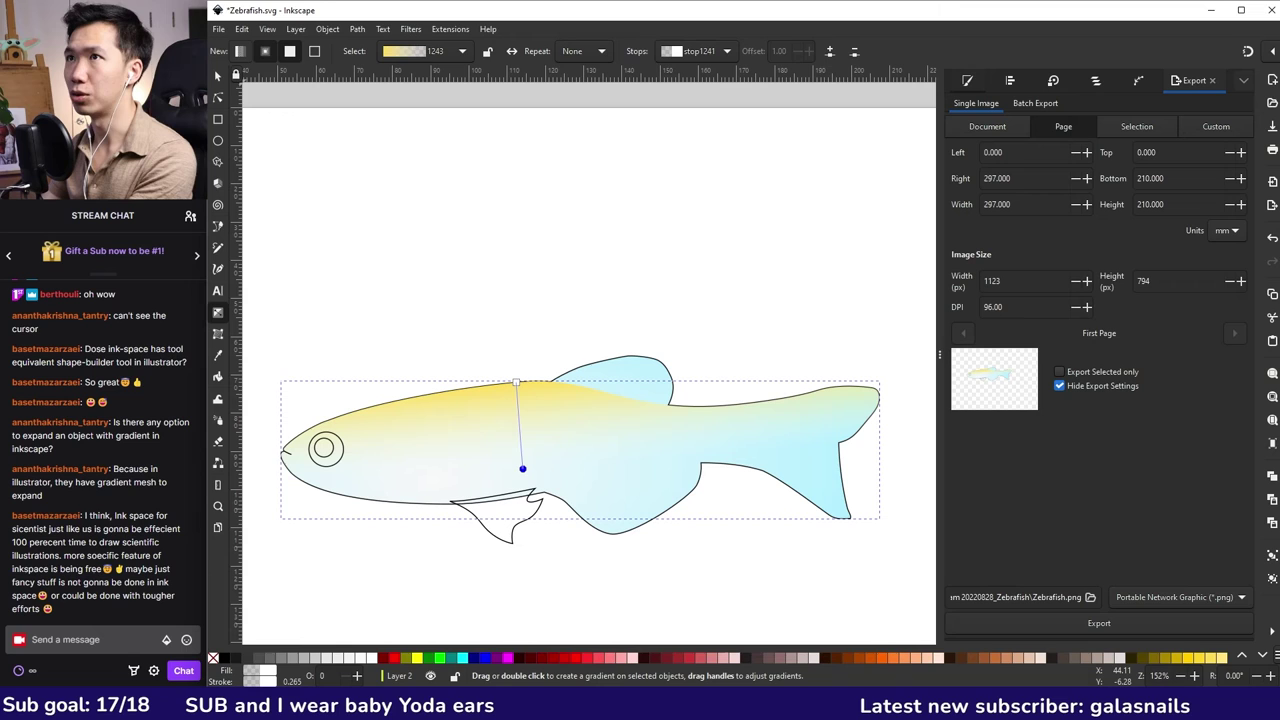
pyautogui.click(218, 76)
pyautogui.hotkey('ctrl', 's')
# Fill the small fin under the belly with light blue and lower it to the bottom of the stack.
pyautogui.click(505, 515)
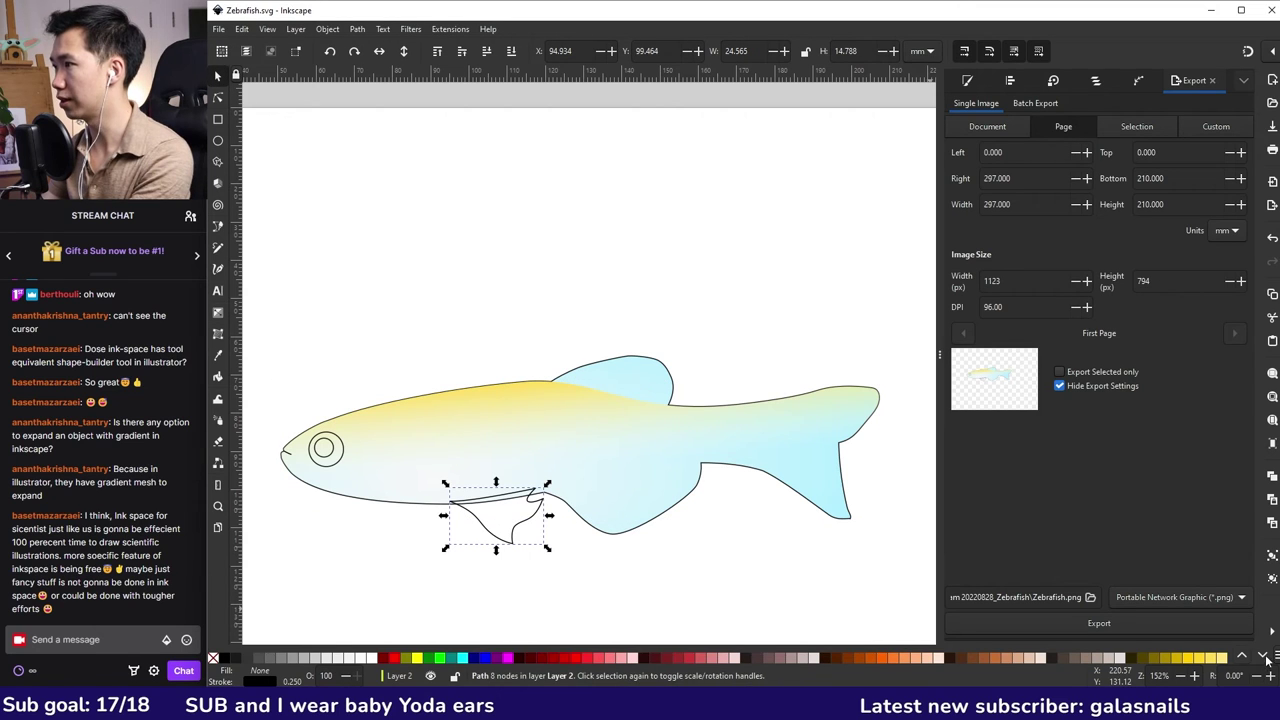
pyautogui.click(1033, 660)
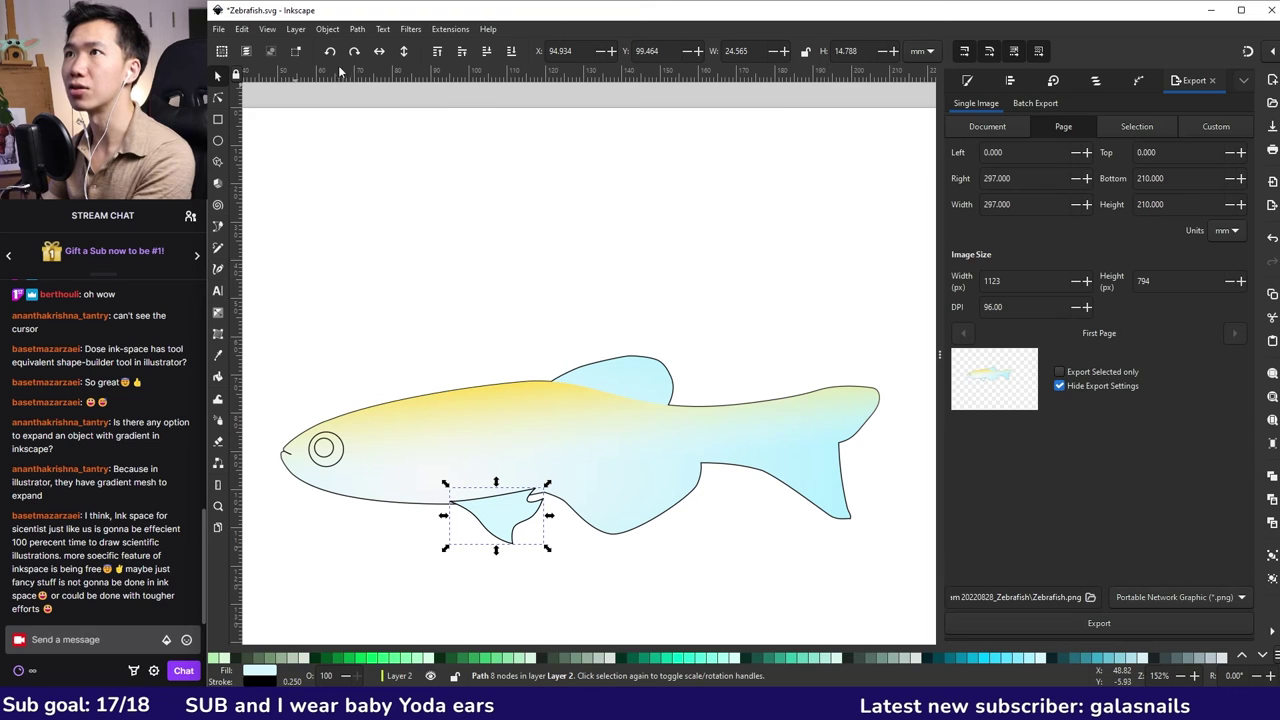
pyautogui.click(514, 57)
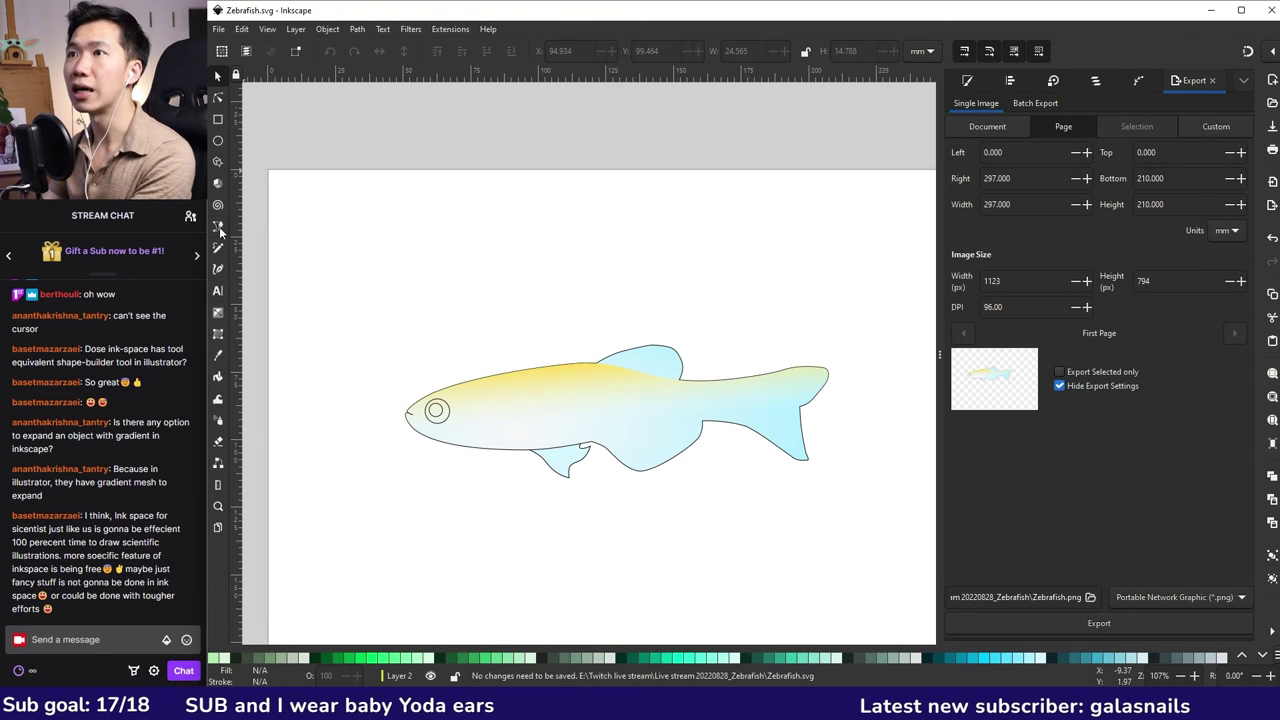
# Draw a curved gill line just behind the eye with the Pen tool.
pyautogui.click(217, 227)
pyautogui.click(465, 401)
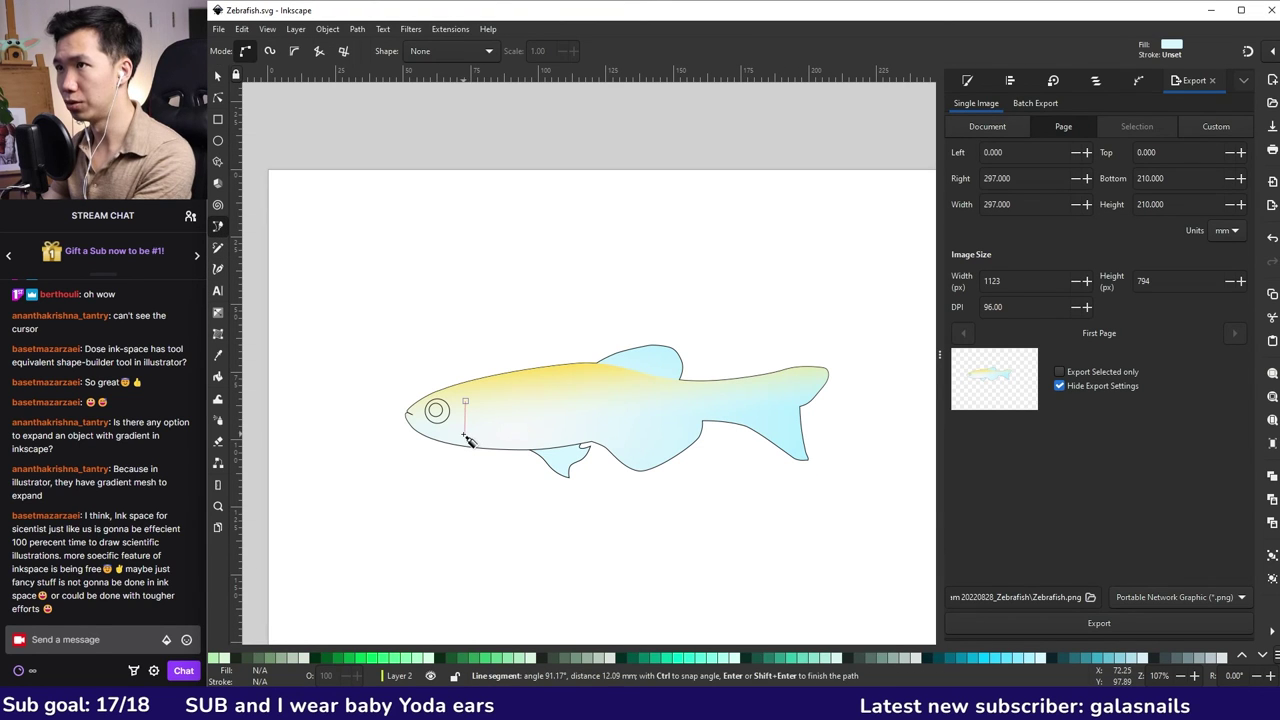
pyautogui.moveTo(457, 438); pyautogui.dragTo(457, 443)
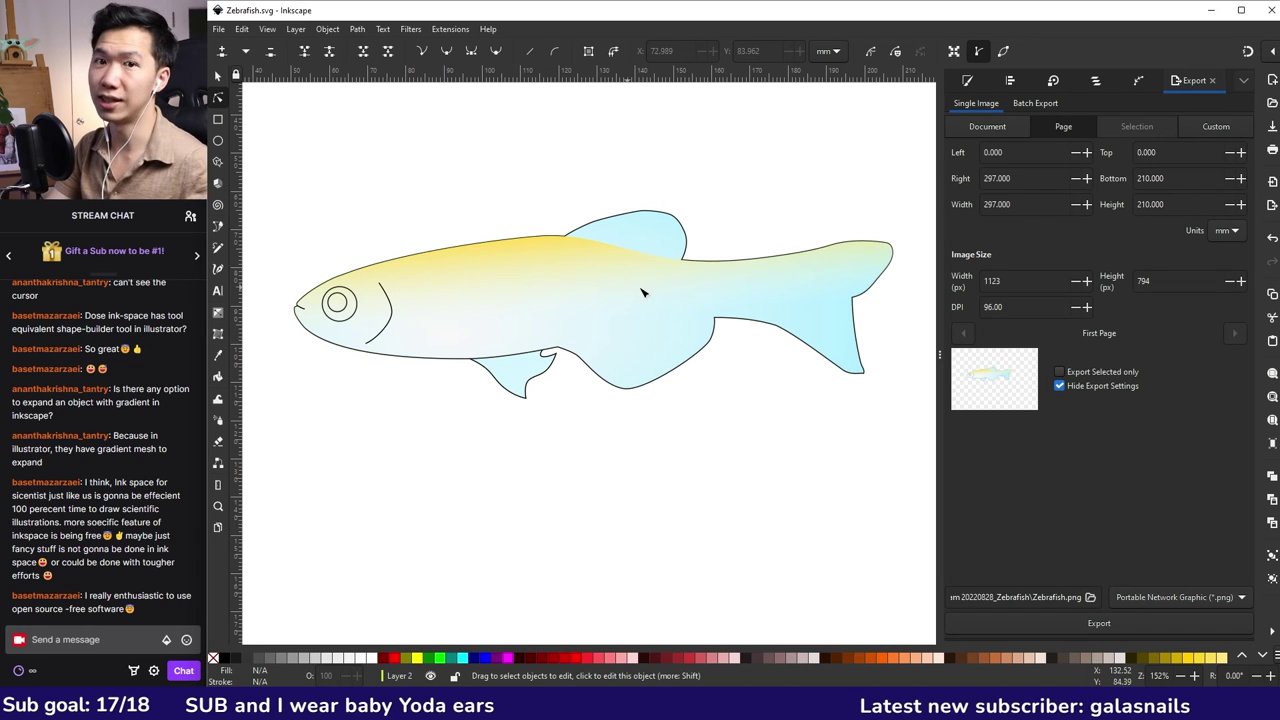
# Draw a long, narrow, wavy closed stripe along the upper back with the Pen tool, starting behind the gill line.
pyautogui.press('b')
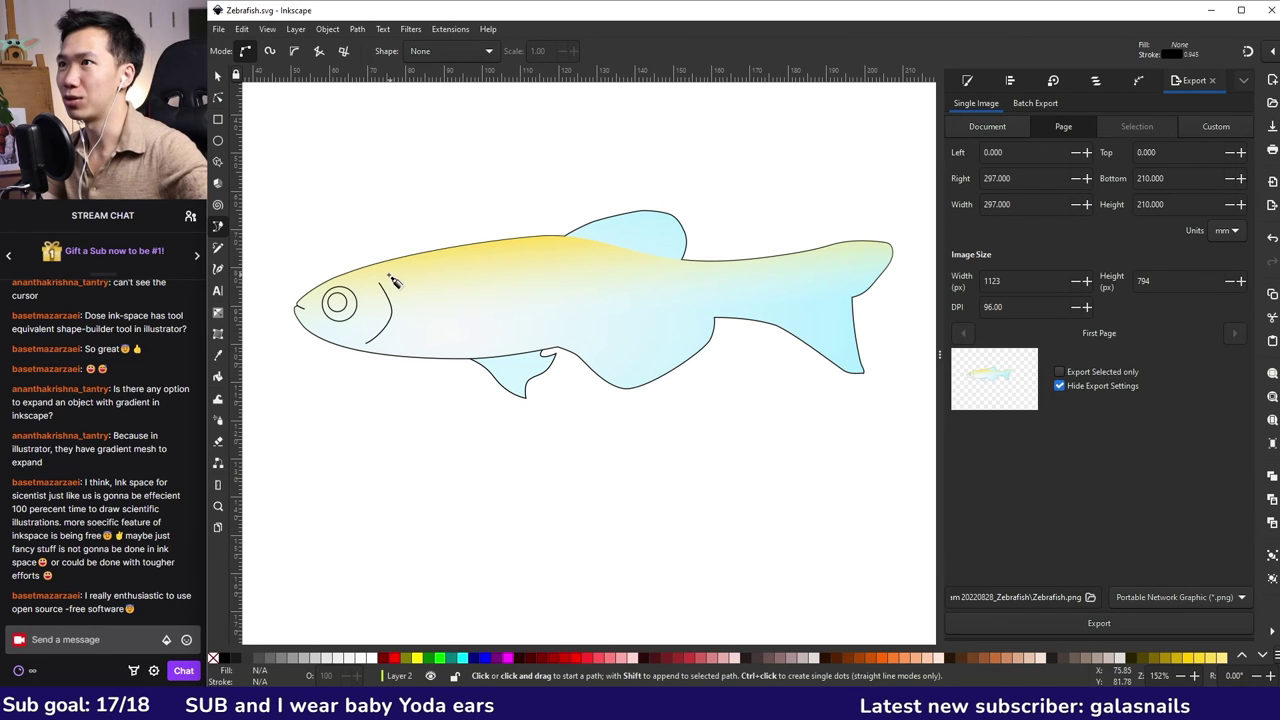
pyautogui.moveTo(383, 277); pyautogui.dragTo(542, 256)
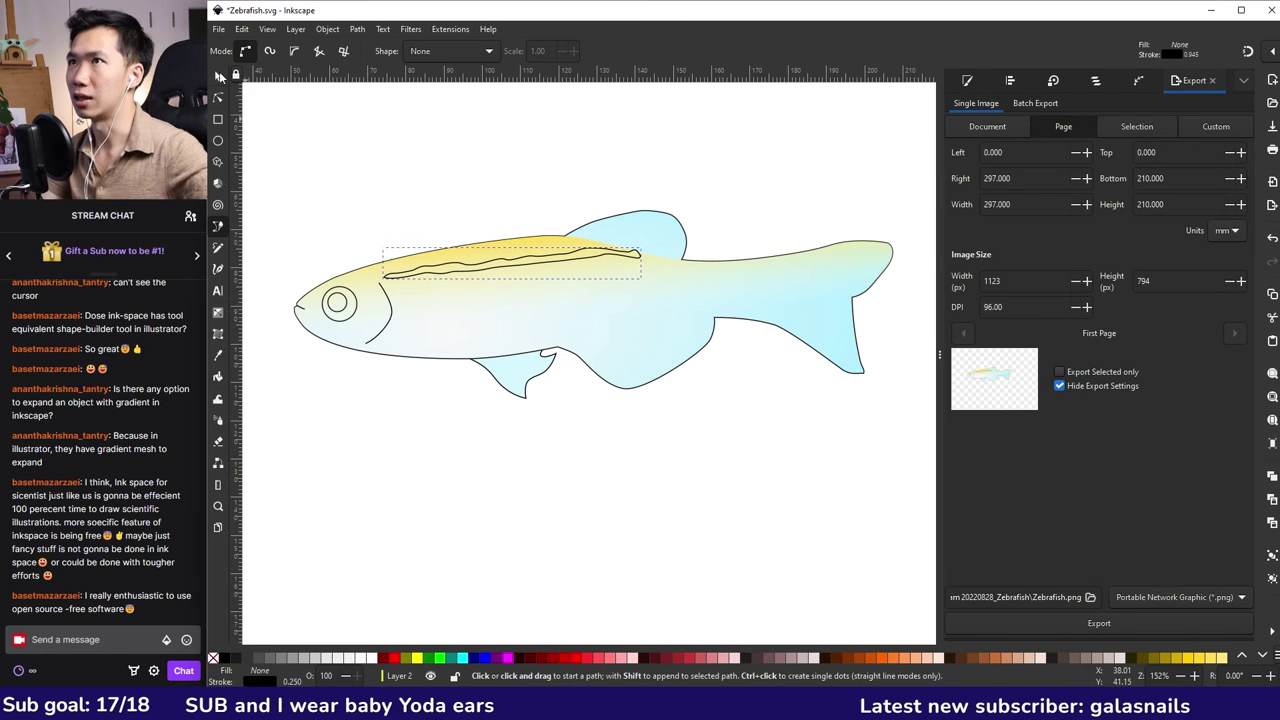
pyautogui.click(218, 77)
pyautogui.click(440, 122)
pyautogui.click(544, 260)
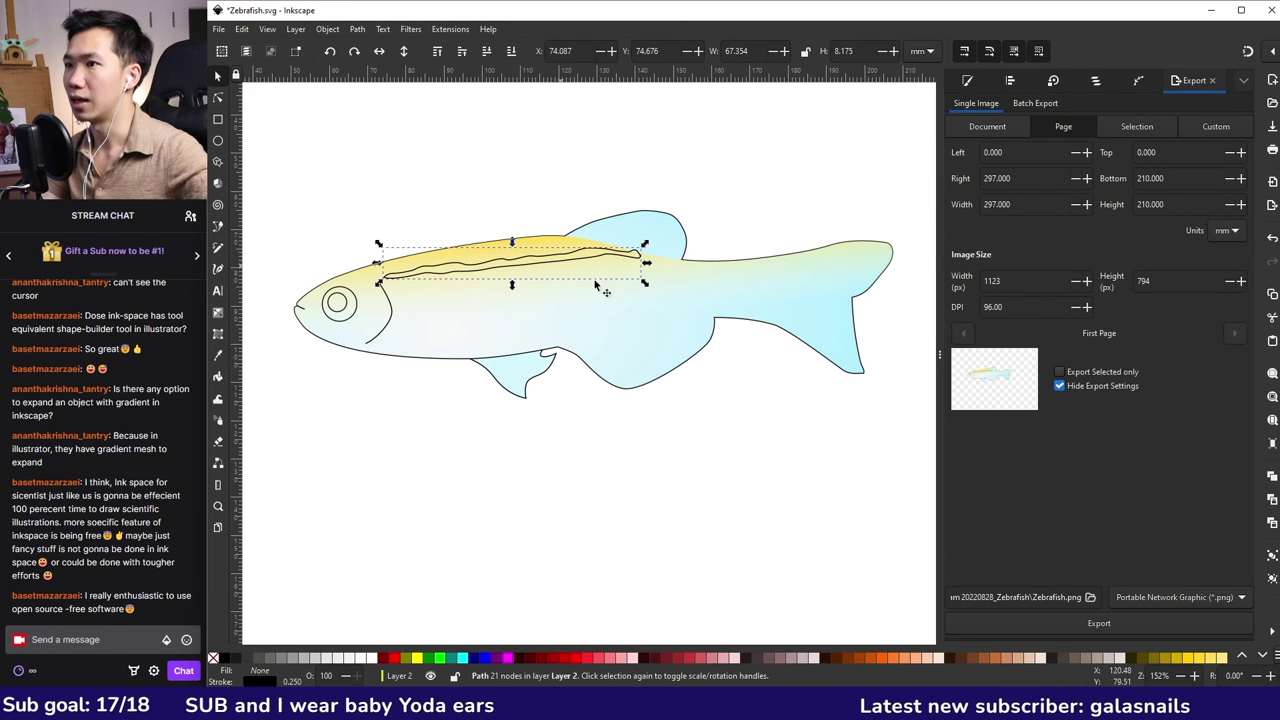
# Fill the wavy back stripe with dark blue.
pyautogui.click(1260, 656)
pyautogui.click(1260, 656)
pyautogui.click(1260, 656)
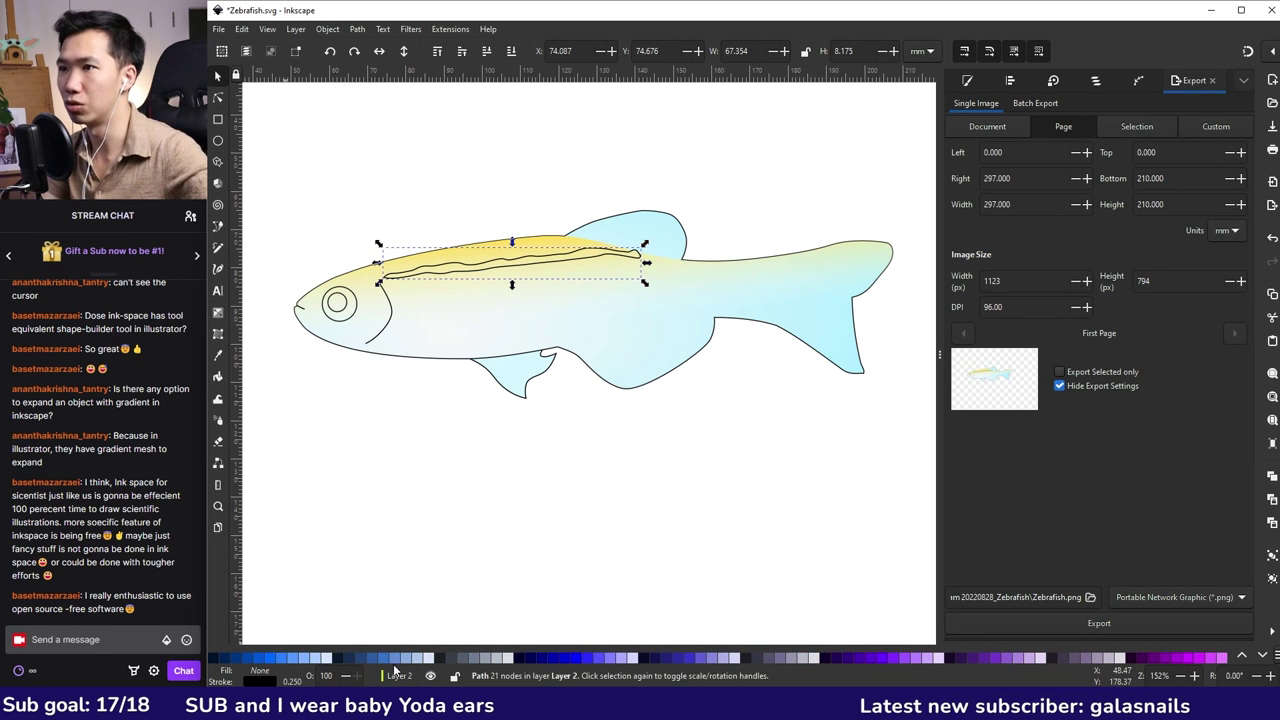
pyautogui.click(237, 658)
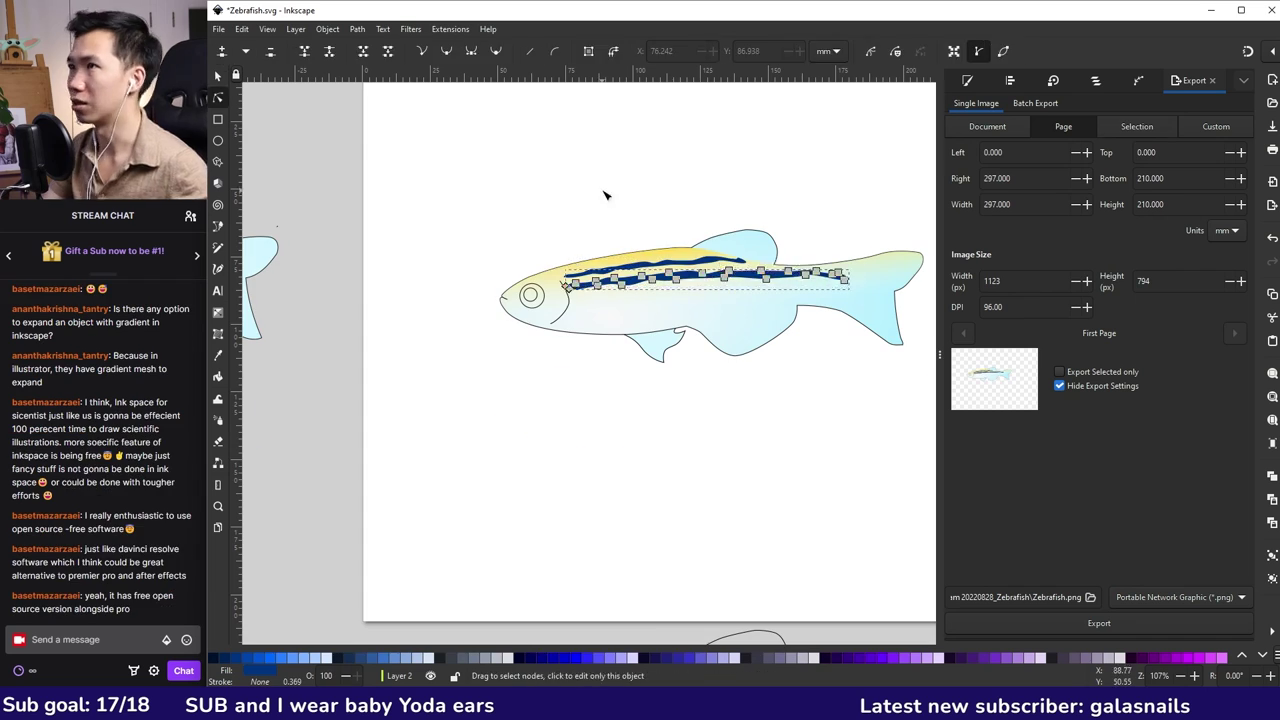
# Fill the eye's inner circle with dark blue and its outer circle with white.
pyautogui.scroll(3, 866, 290)
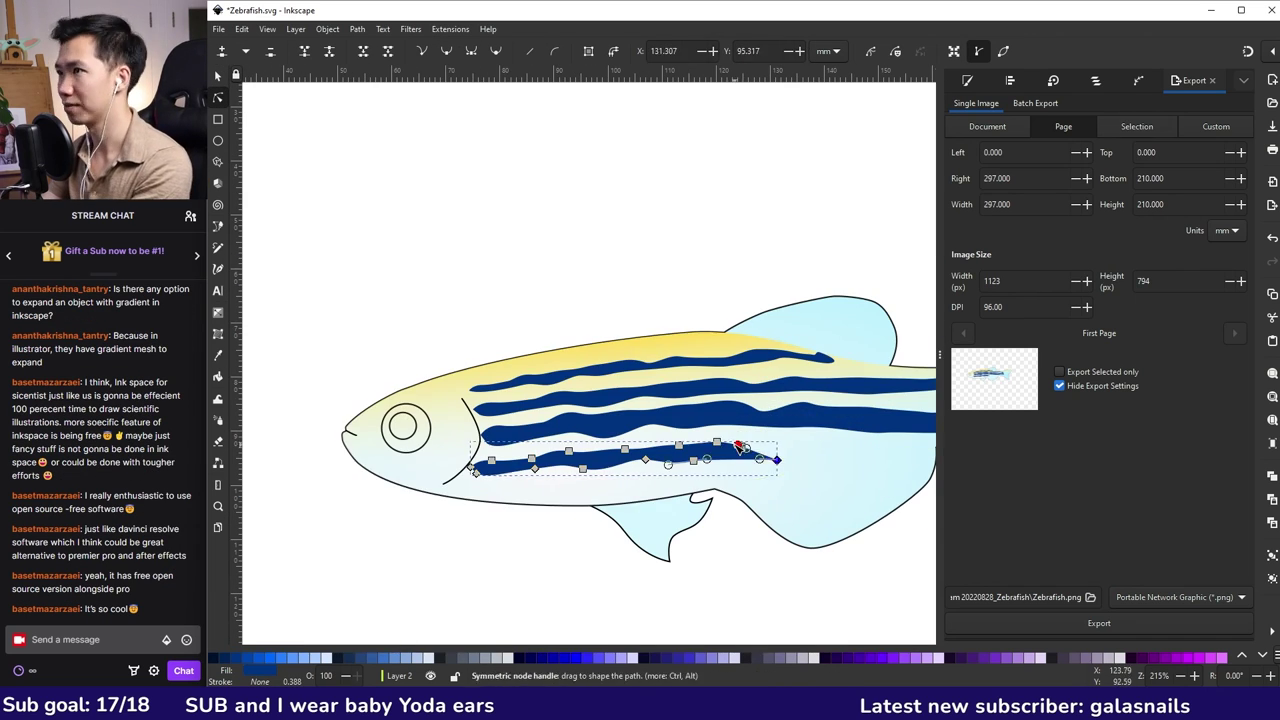
pyautogui.scroll(-1, 717, 426)
pyautogui.scroll(2, 716, 415)
pyautogui.click(605, 298)
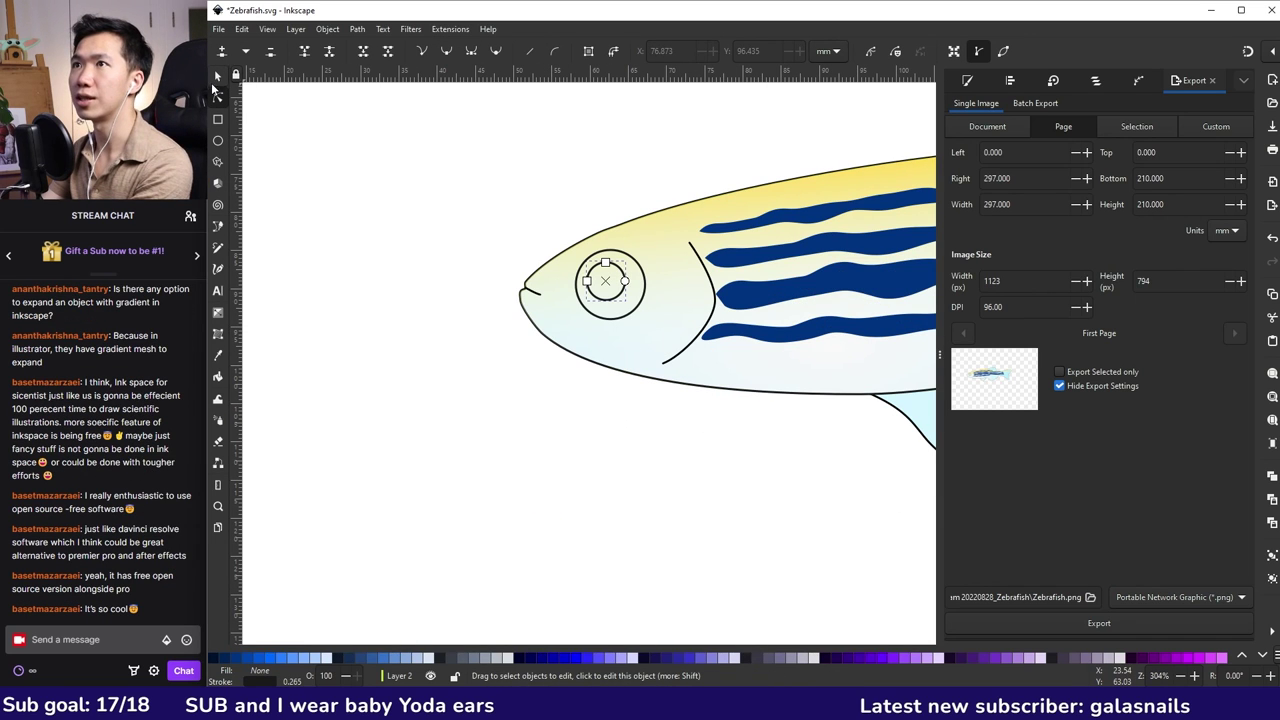
pyautogui.click(217, 77)
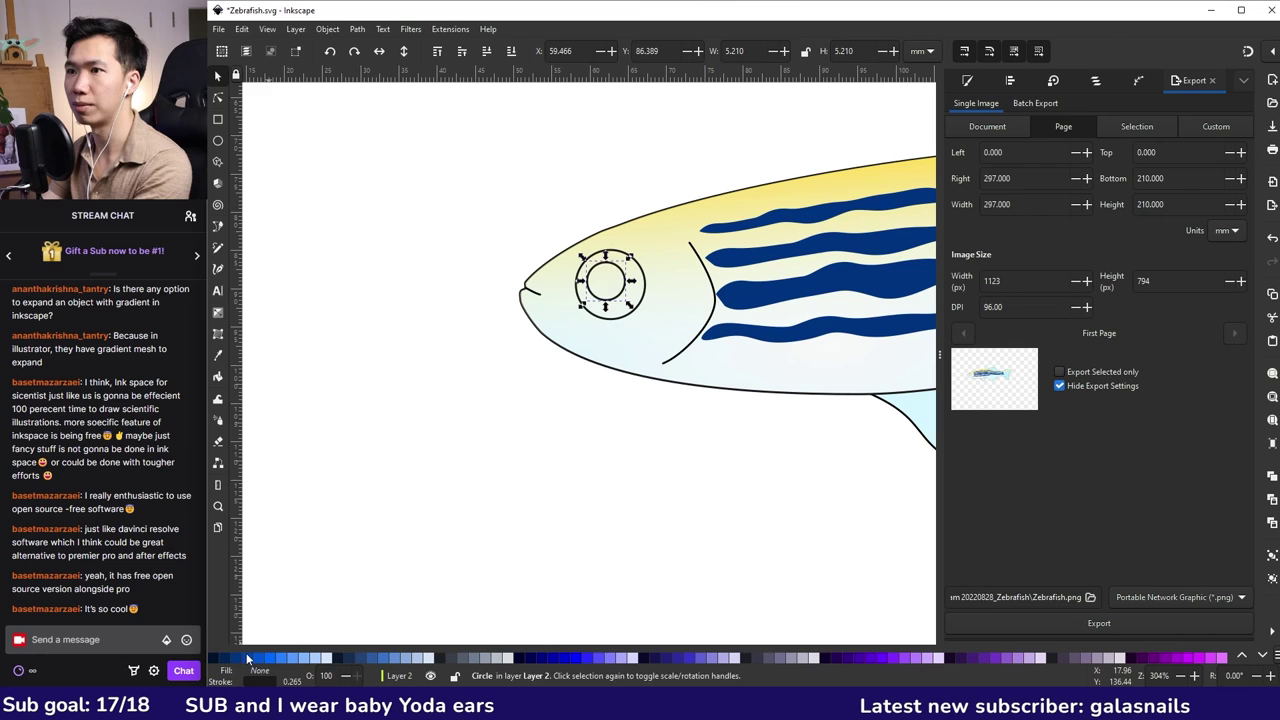
pyautogui.click(248, 658)
pyautogui.click(645, 270)
pyautogui.click(642, 269)
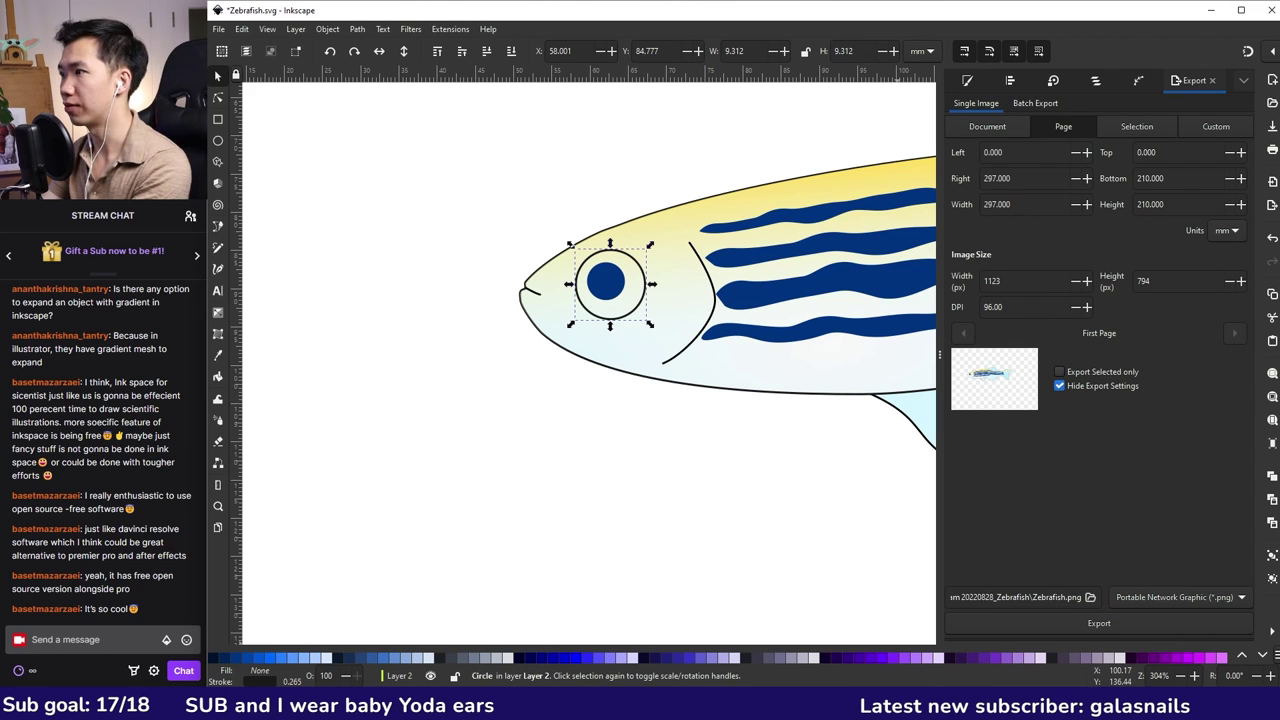
pyautogui.click(1242, 657)
pyautogui.click(1242, 657)
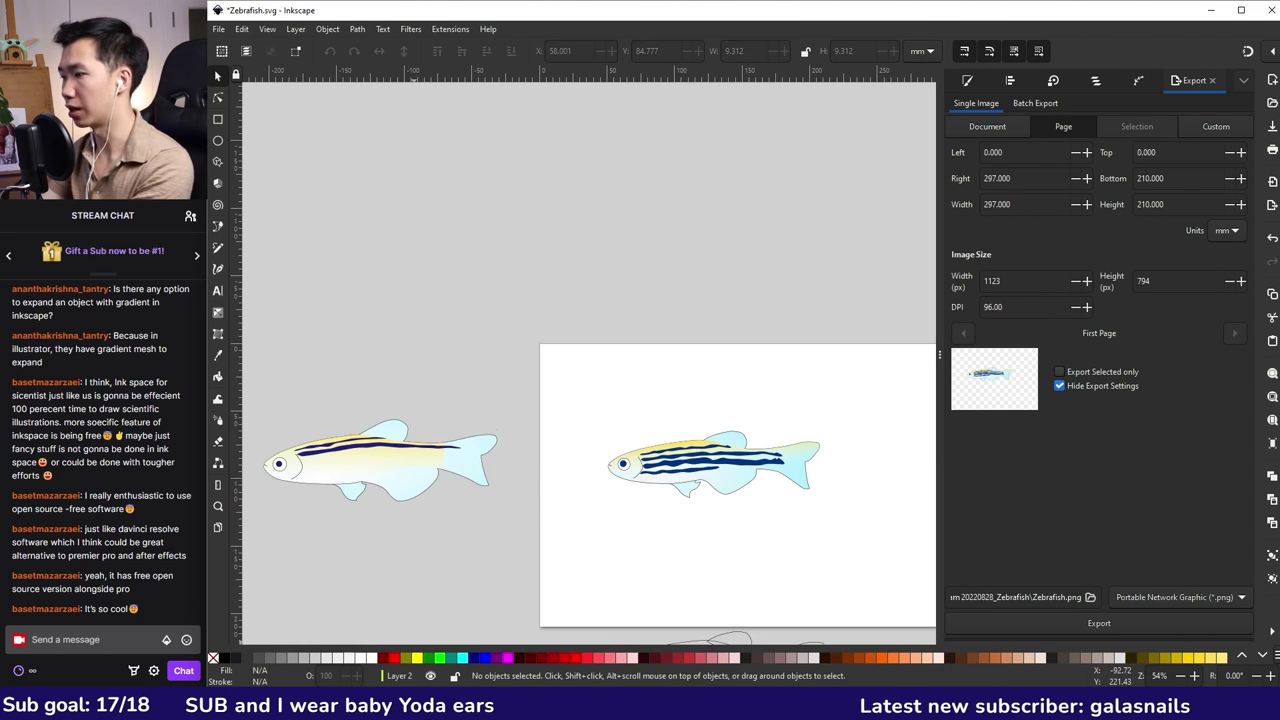